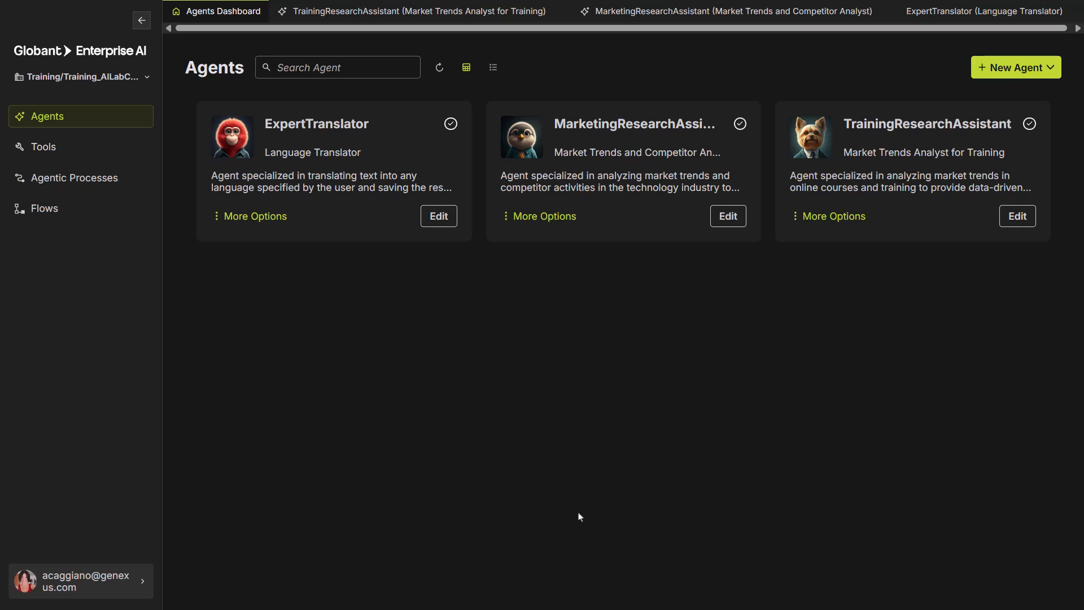
Create an agentic process named MultilanguageTrainingAgent with the description "Agent who translates online training inquiries into any language.".
{"action": "left_click", "coordinate": [93, 182]}
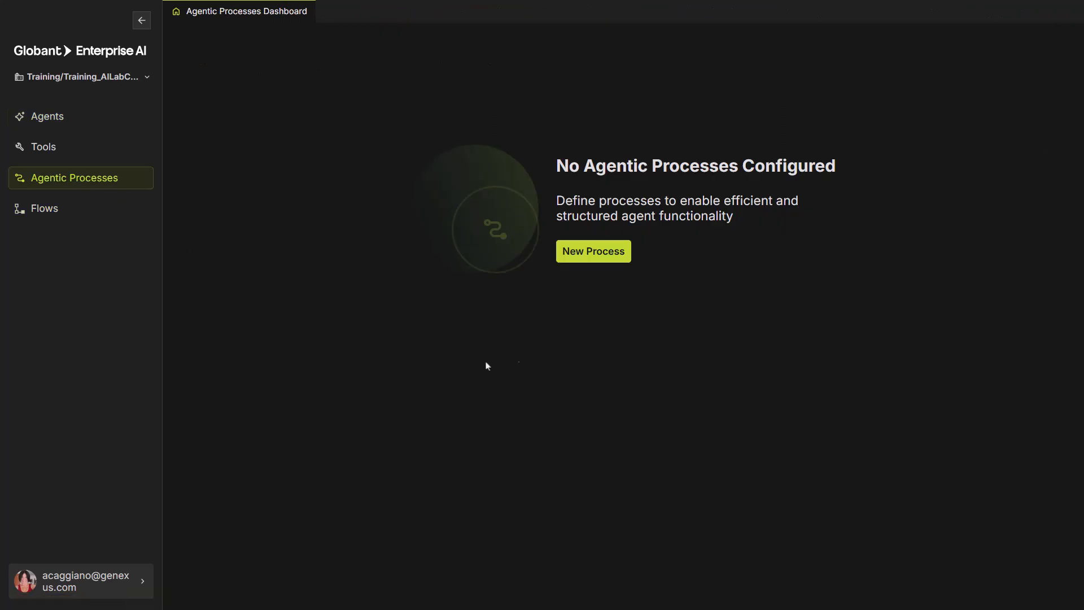
{"action": "left_click", "coordinate": [599, 252]}
{"action": "left_click", "coordinate": [509, 269]}
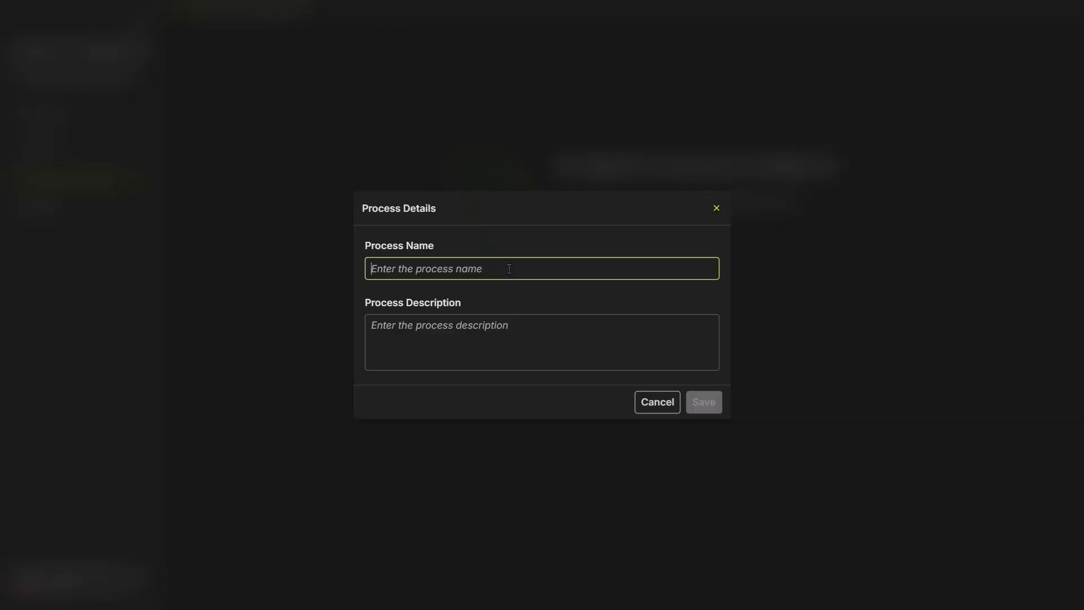
{"action": "type", "text": "Multila"}
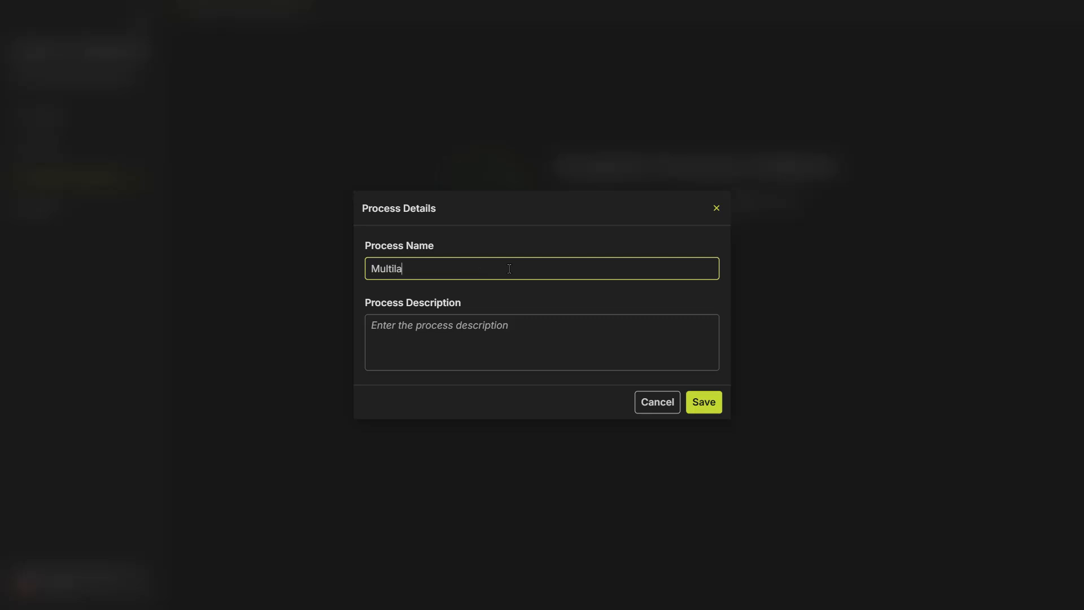
{"action": "type", "text": "nguageTrainingAgent"}
{"action": "key", "text": "Tab"}
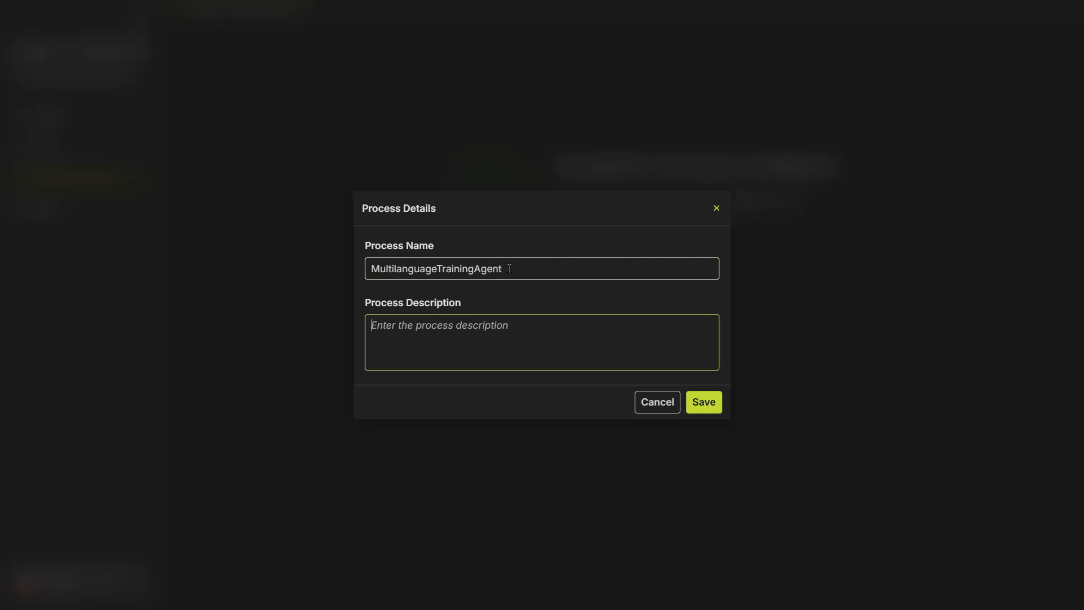
{"action": "type", "text": "Agent who translates online training inquiries into any language."}
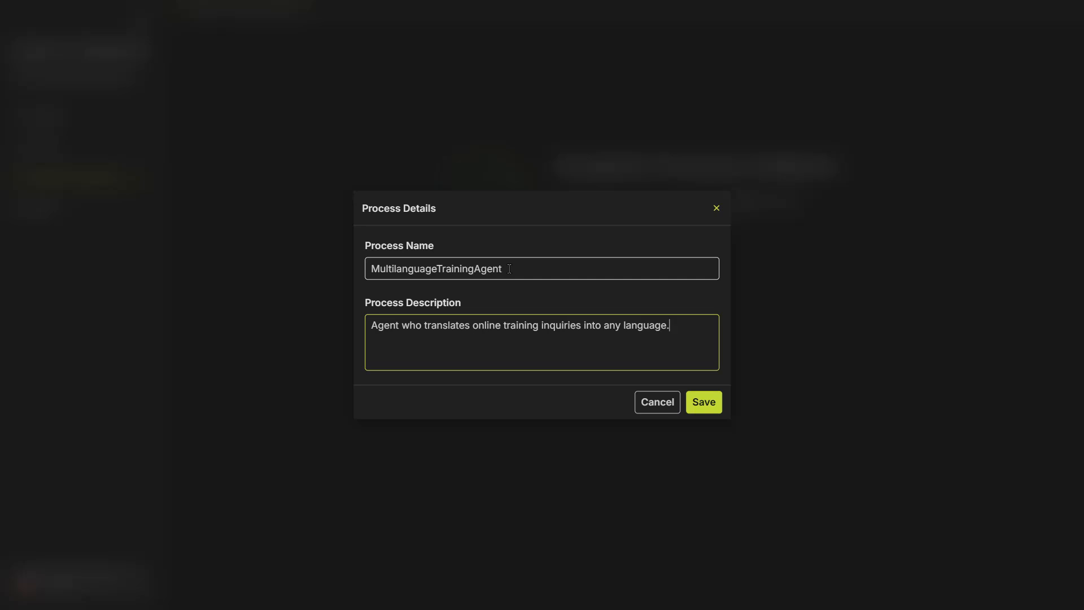
{"action": "left_click", "coordinate": [709, 409]}
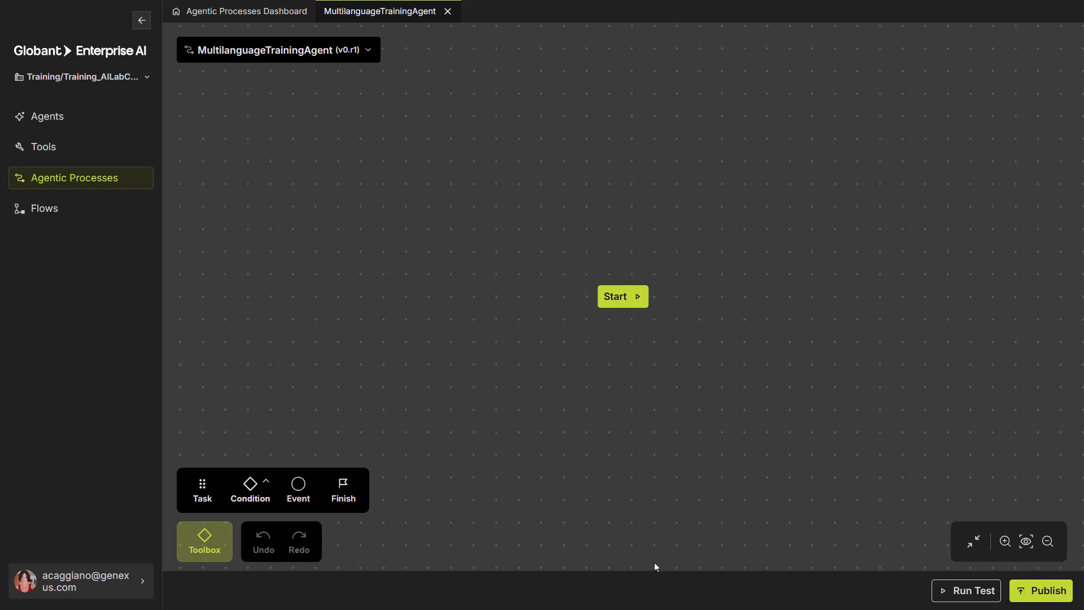
Open the Start node's properties and choose User as its type.
{"action": "left_click", "coordinate": [619, 302]}
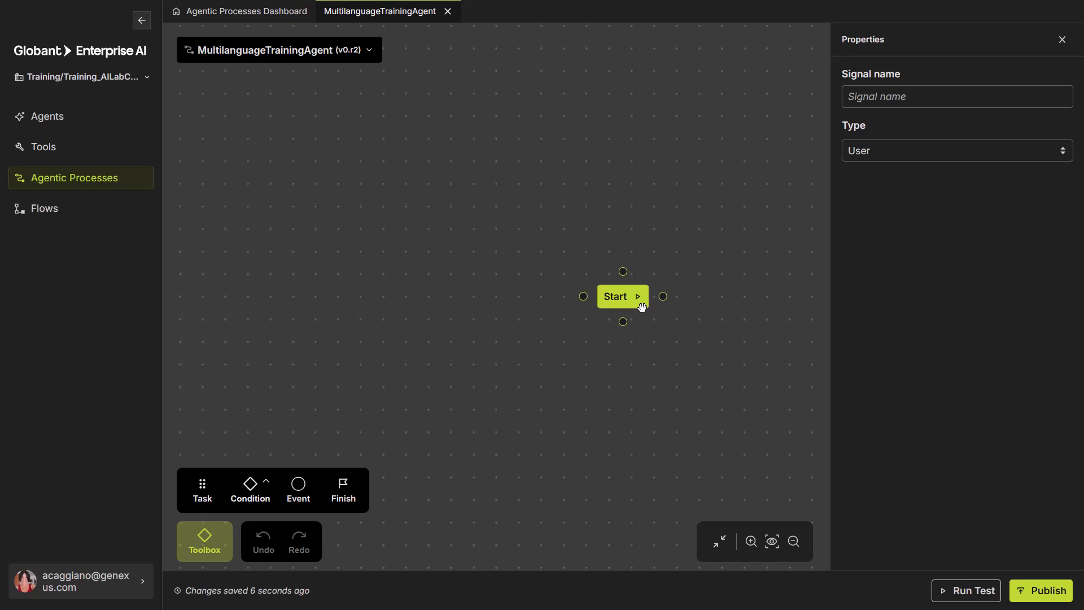
{"action": "left_click", "coordinate": [1029, 150]}
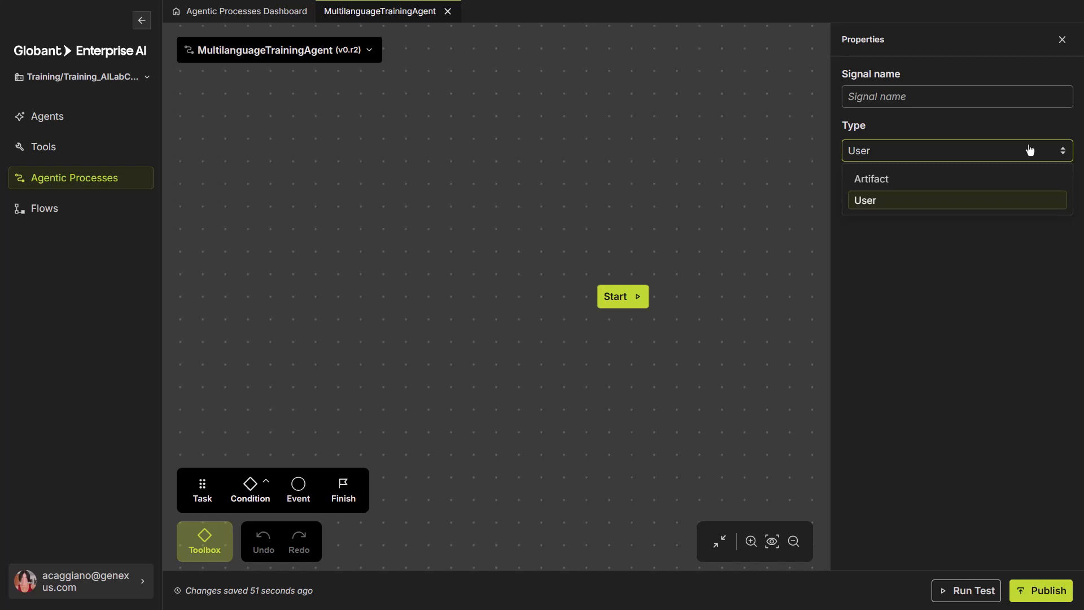
{"action": "left_click", "coordinate": [906, 204]}
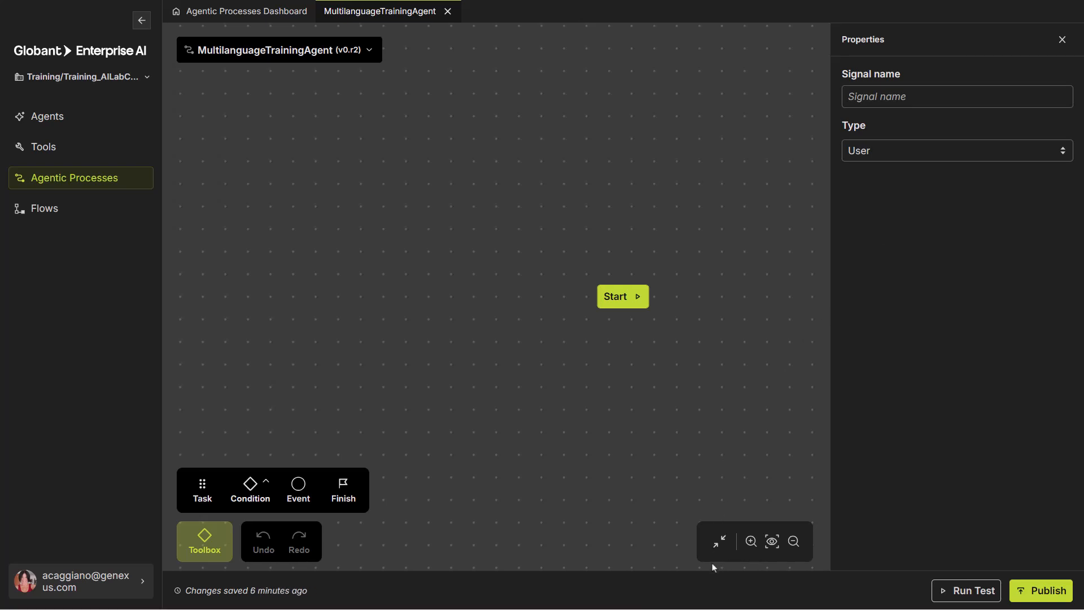
Define a process variable with the key UserQuestion and save the process variables.
{"action": "left_click", "coordinate": [327, 53]}
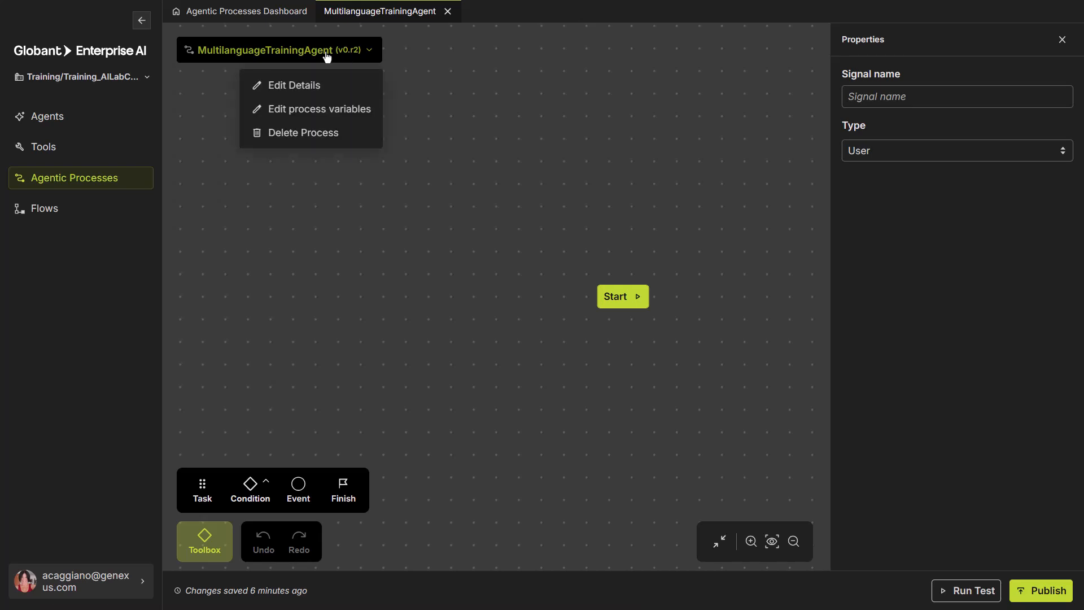
{"action": "left_click", "coordinate": [337, 113]}
{"action": "left_click", "coordinate": [341, 181]}
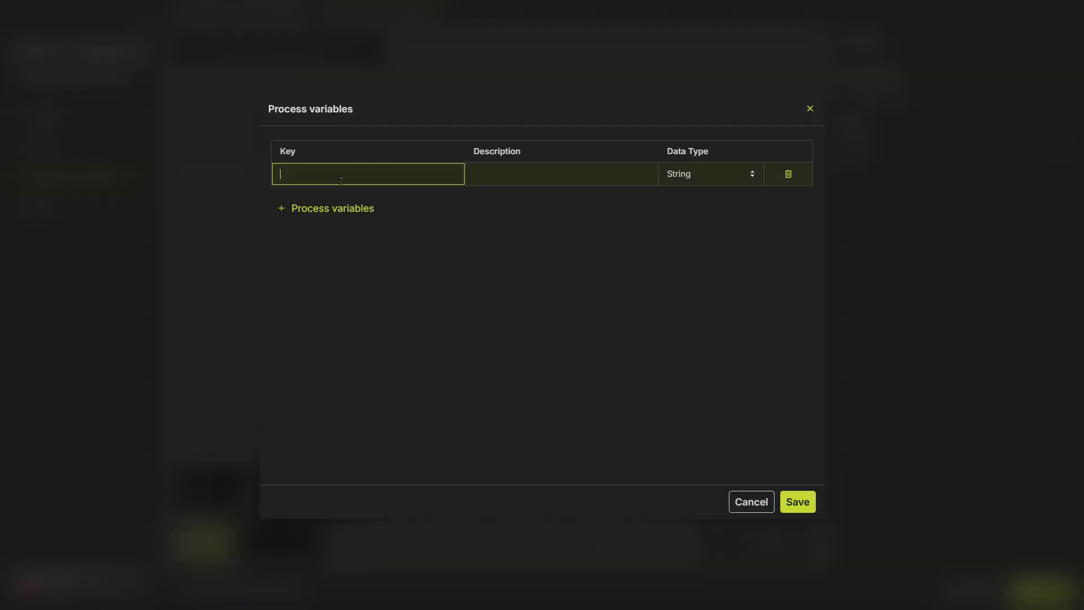
{"action": "type", "text": "UserQuestion"}
{"action": "left_click", "coordinate": [797, 508]}
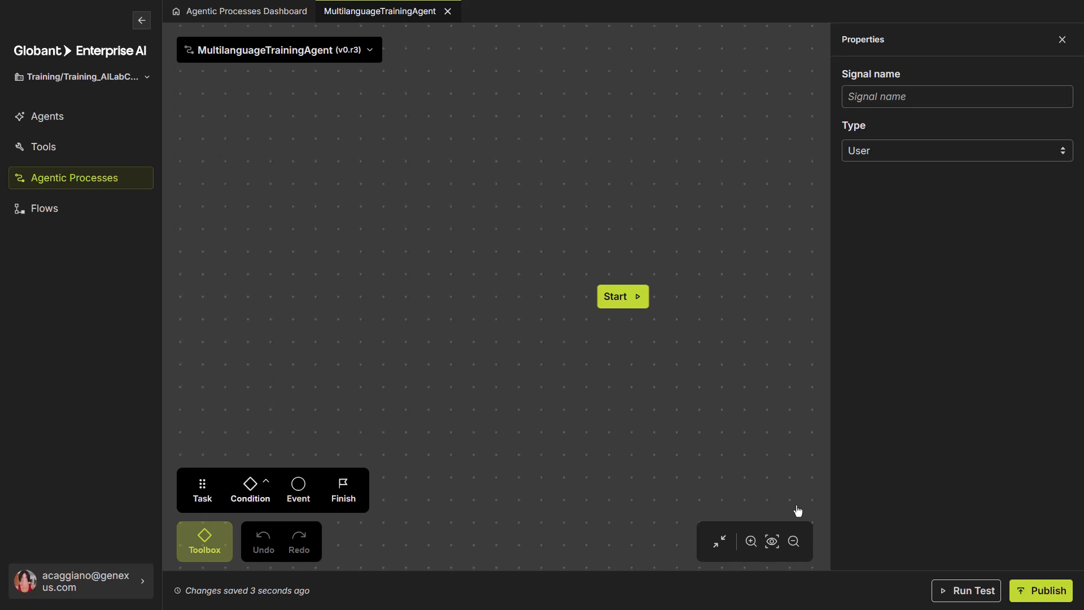
Name the Start node's signal UserInput and close its properties.
{"action": "left_click", "coordinate": [907, 98]}
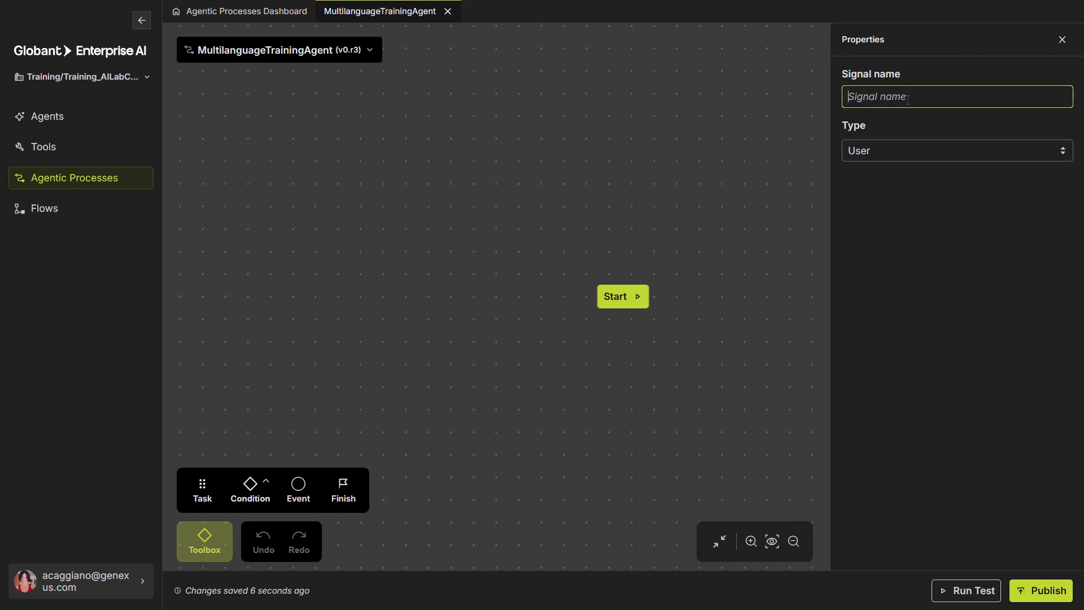
{"action": "type", "text": "User"}
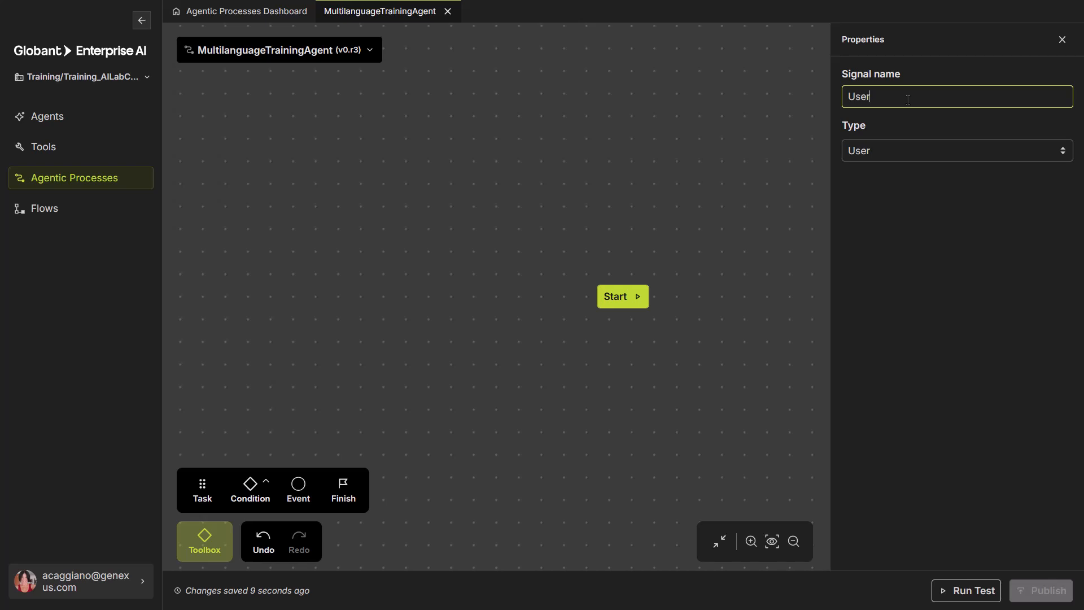
{"action": "type", "text": "Input"}
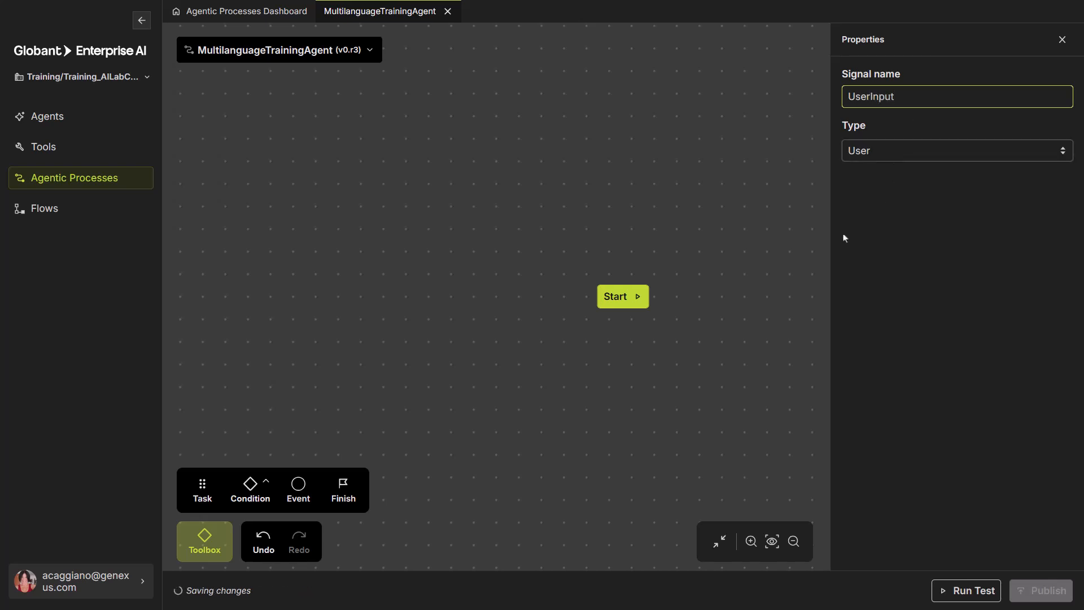
{"action": "left_click", "coordinate": [791, 288]}
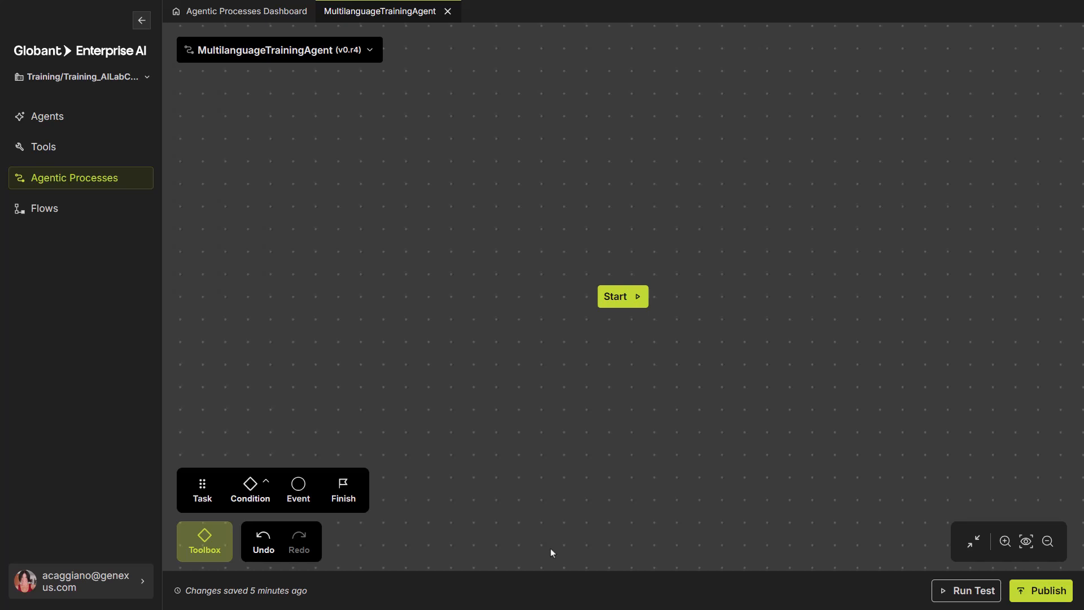
{"action": "left_click", "coordinate": [622, 323]}
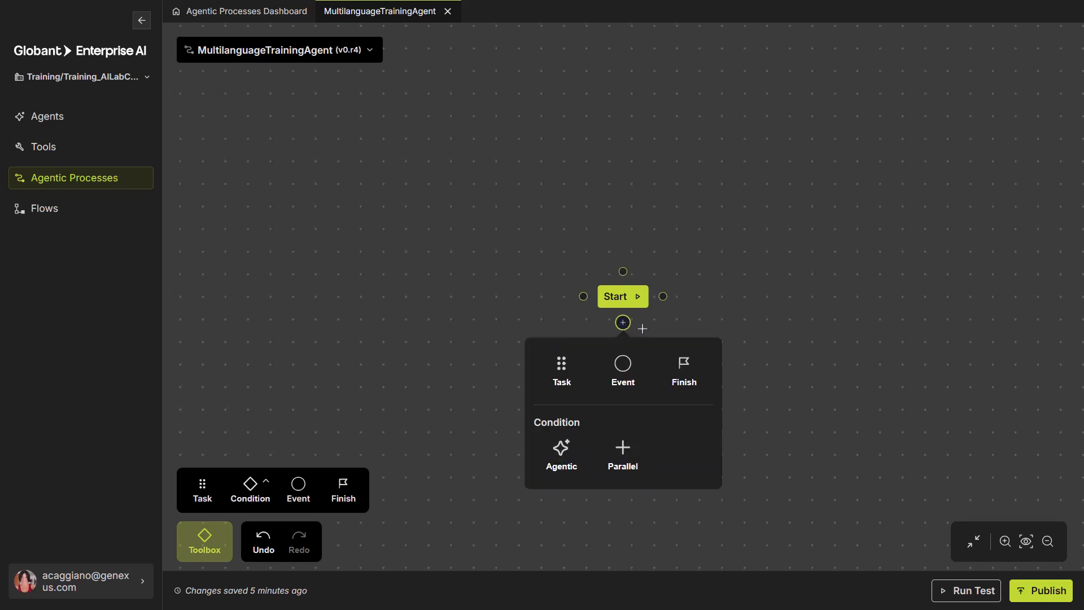
{"action": "left_click", "coordinate": [663, 298]}
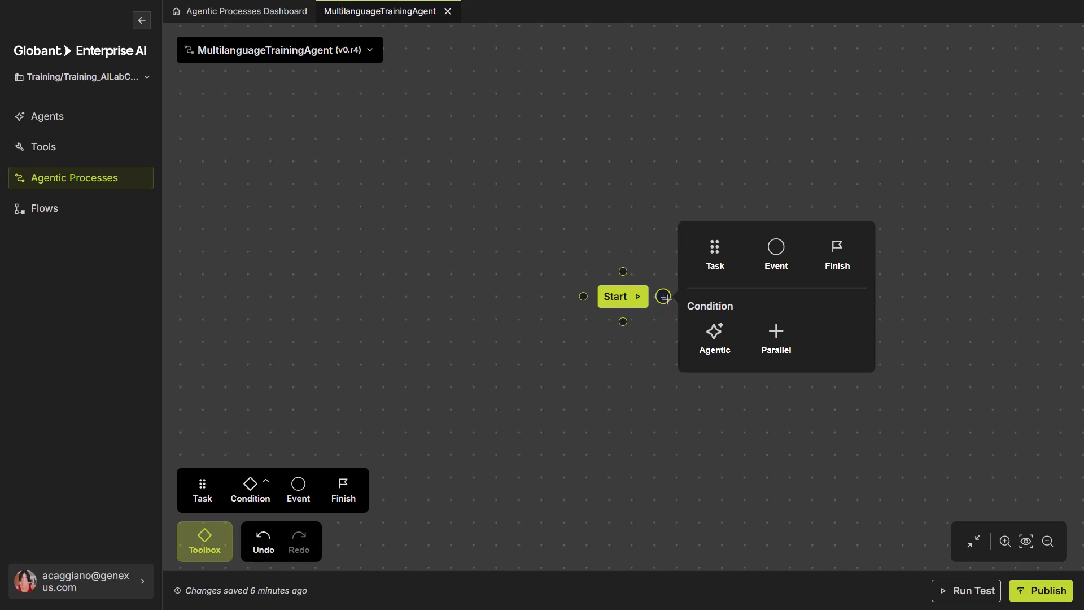
{"action": "left_click", "coordinate": [609, 266]}
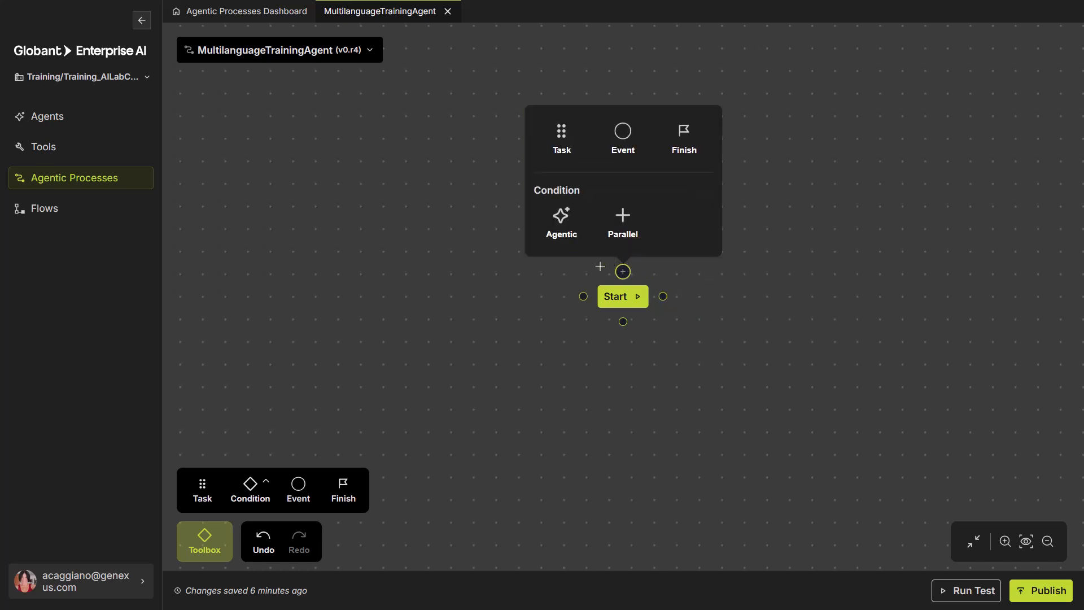
{"action": "left_click", "coordinate": [576, 297]}
{"action": "left_click", "coordinate": [599, 364]}
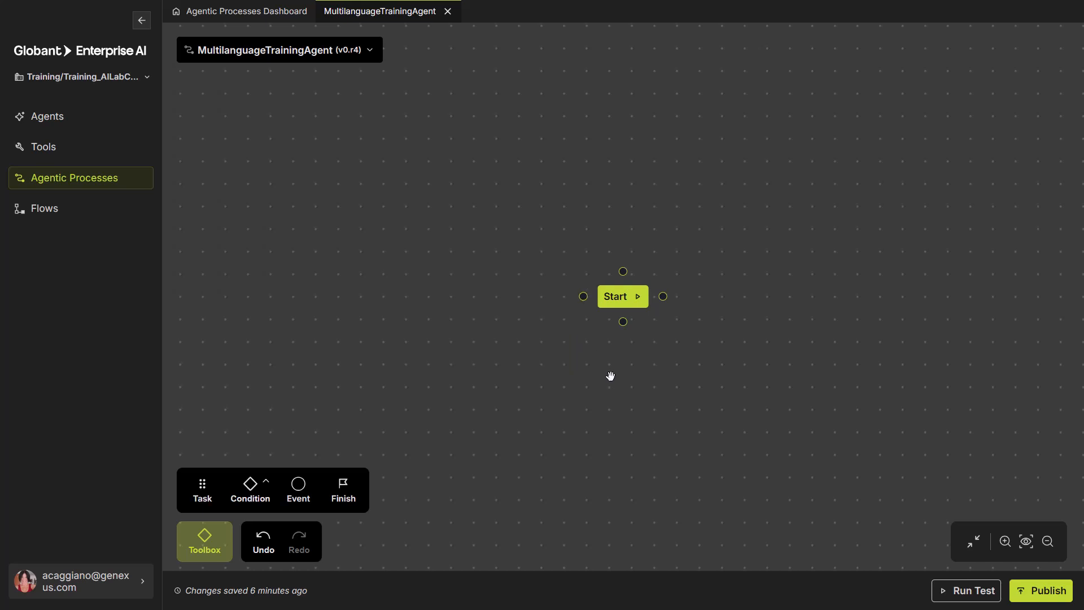
Add a task connected below the Start node and name it AgentResponse.
{"action": "left_click", "coordinate": [623, 323]}
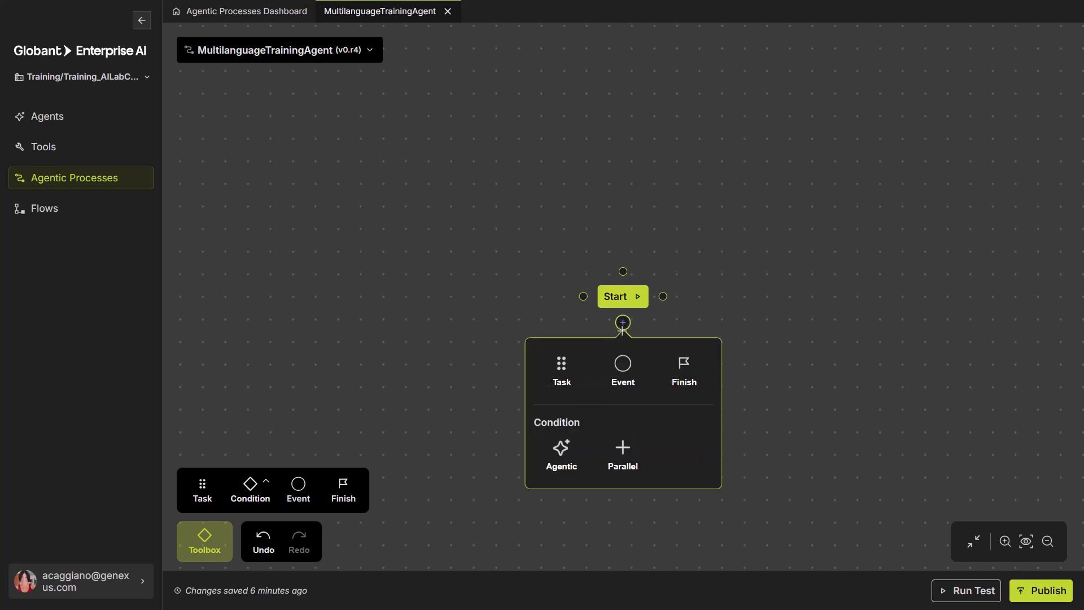
{"action": "left_click", "coordinate": [564, 372]}
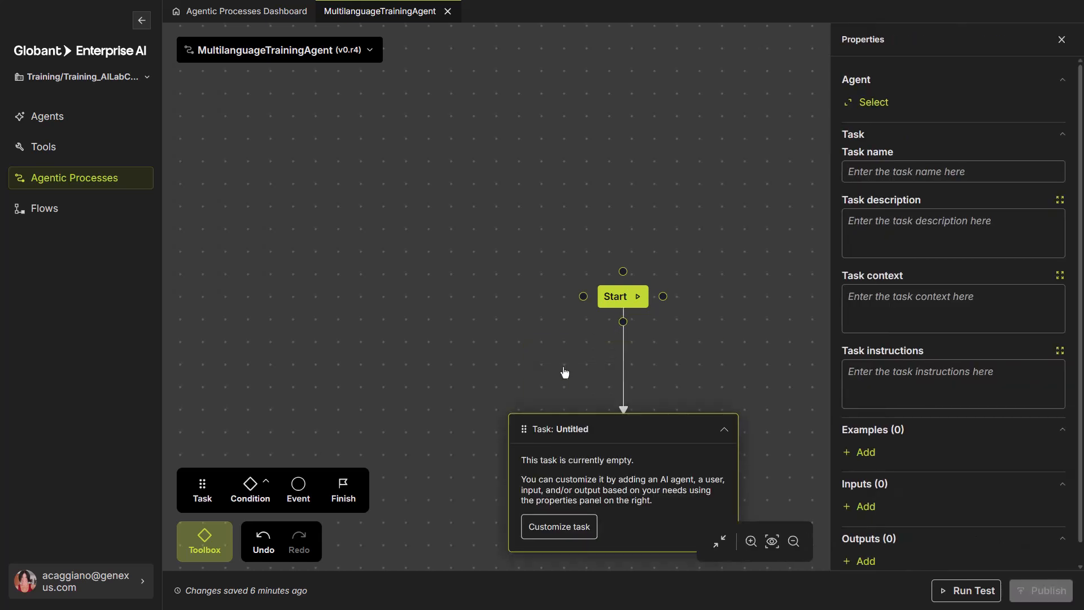
{"action": "left_click_drag", "start_coordinate": [747, 356], "coordinate": [485, 192]}
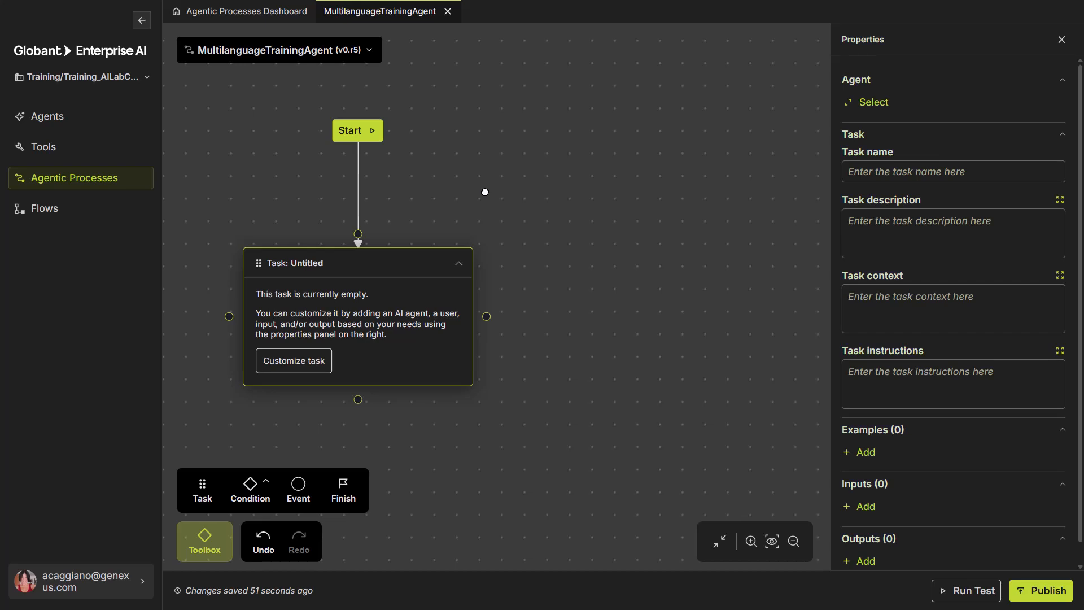
{"action": "left_click", "coordinate": [902, 173]}
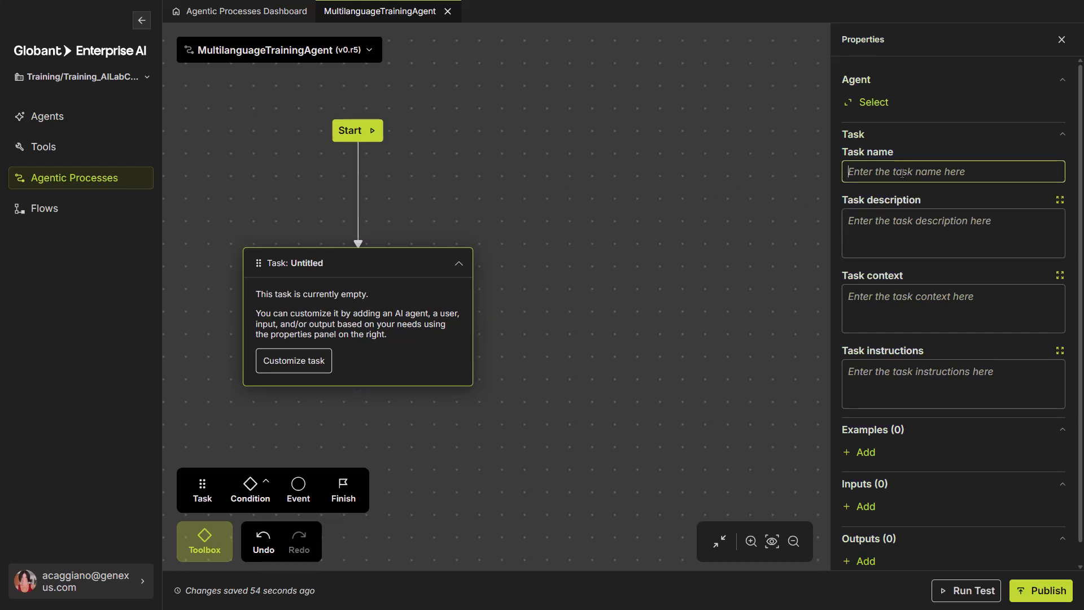
{"action": "type", "text": "Ag"}
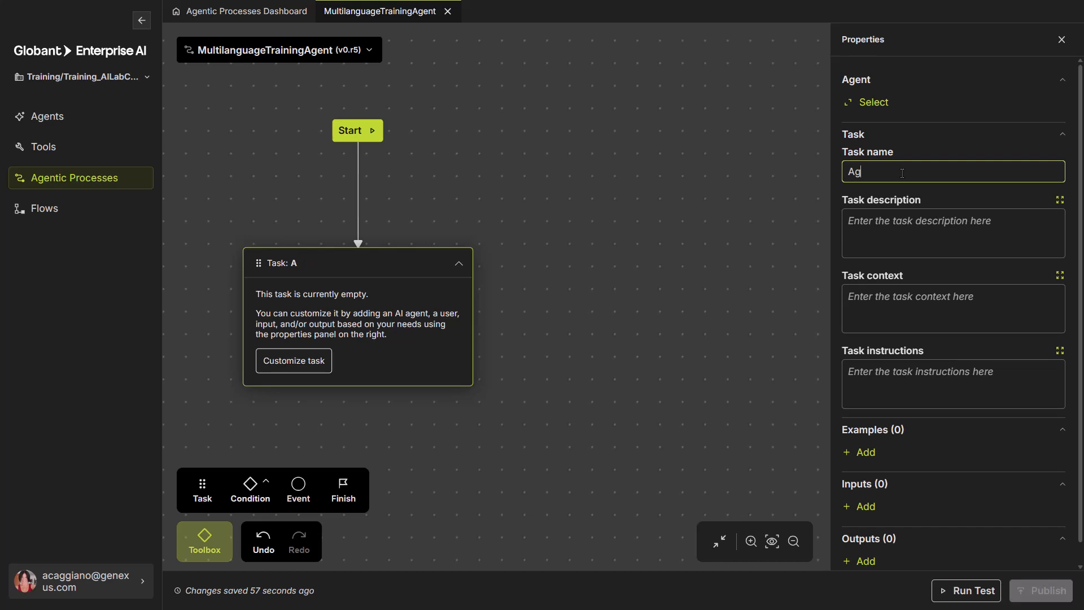
{"action": "type", "text": "entResponse"}
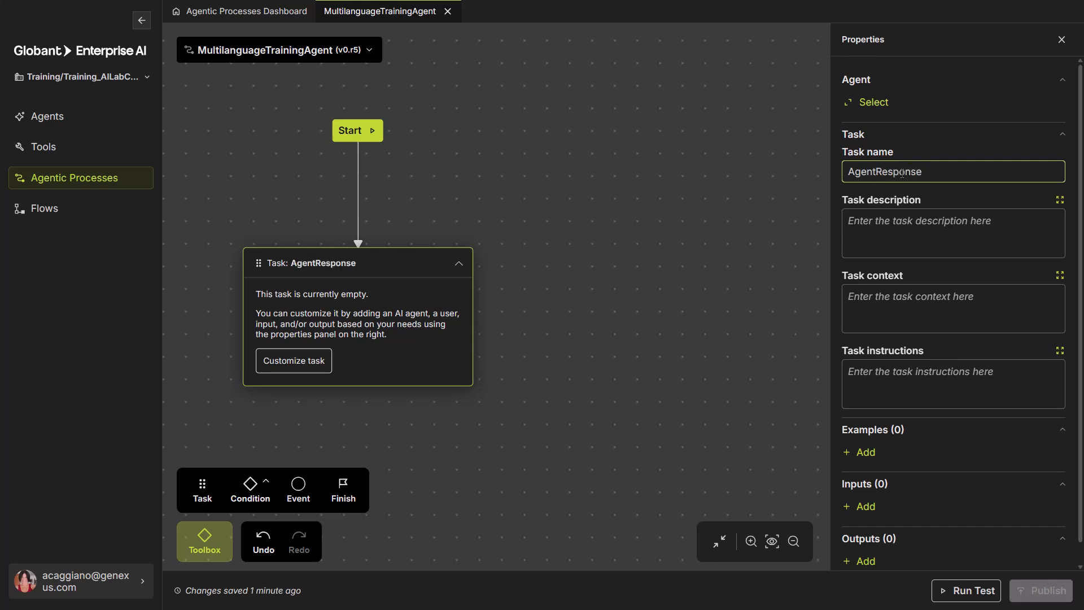
Assign the TrainingResearchAssistant agent to the AgentResponse task.
{"action": "left_click", "coordinate": [881, 102]}
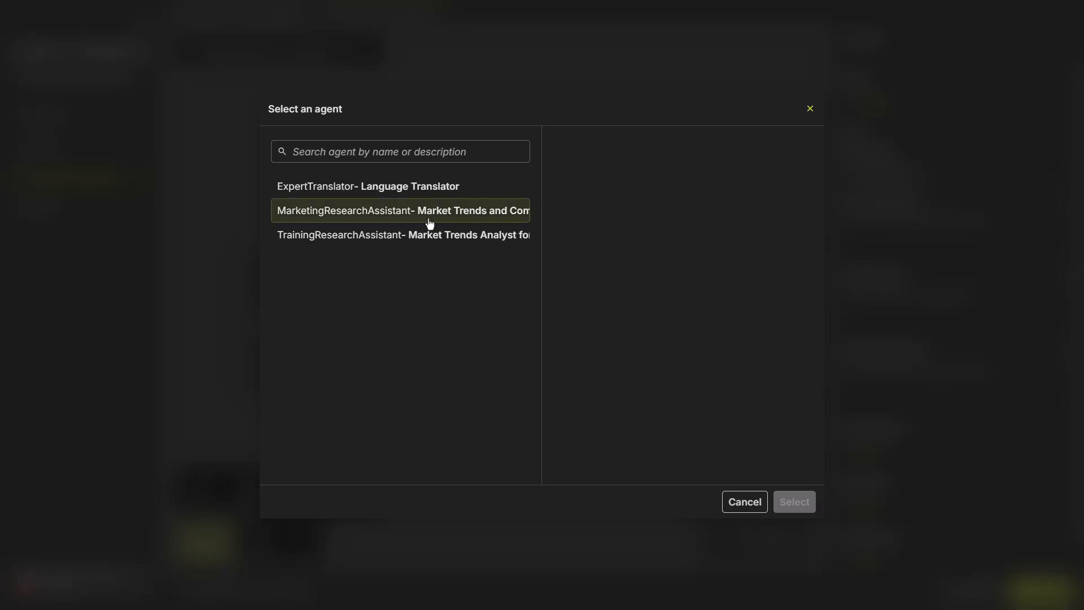
{"action": "left_click", "coordinate": [383, 241]}
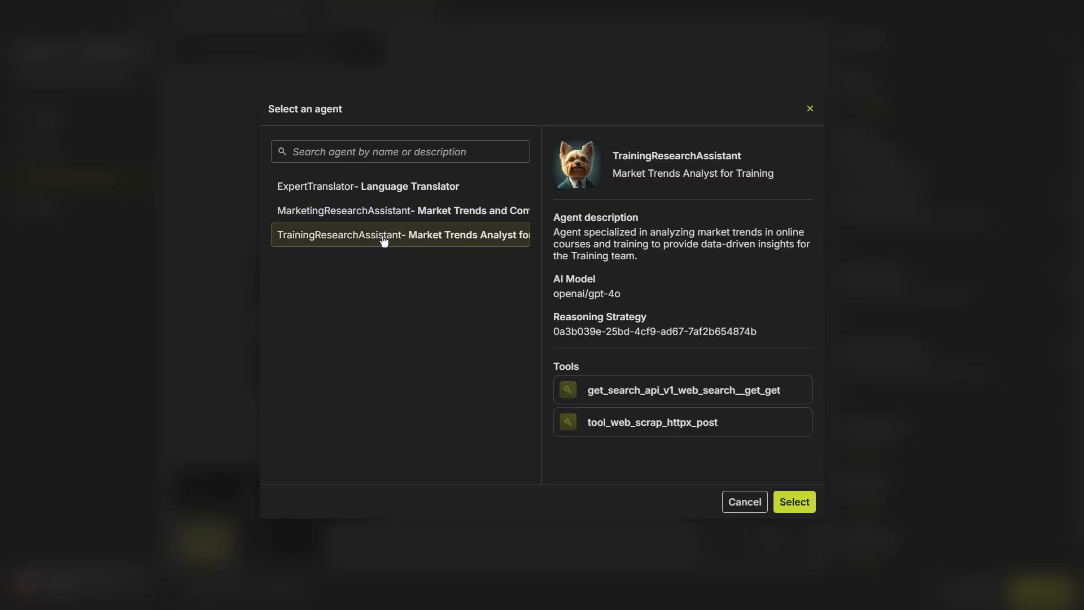
{"action": "left_click", "coordinate": [793, 502]}
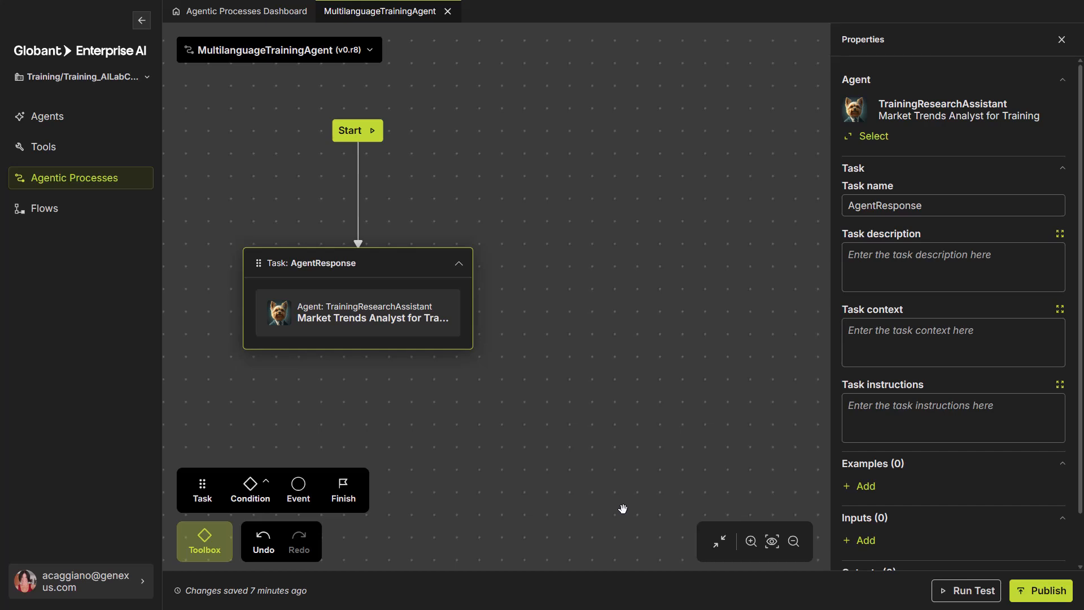
Describe the task as "Provides information on the structure and dynamics of online courses." with context "This task is part of a training team workflow.".
{"action": "left_click", "coordinate": [924, 263]}
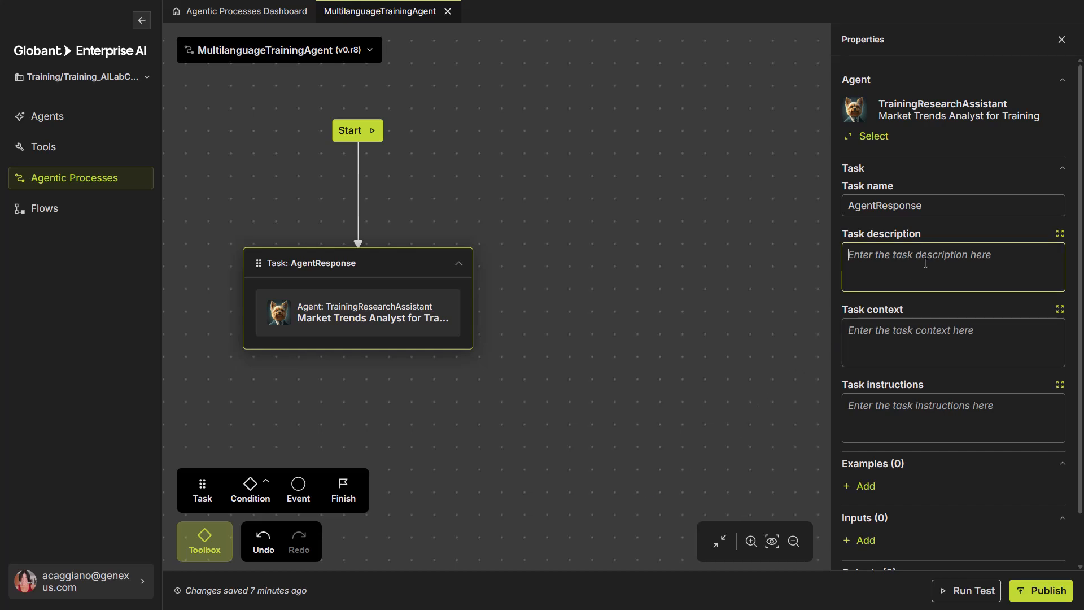
{"action": "type", "text": "Provides information on the structure and dynamics of online courses."}
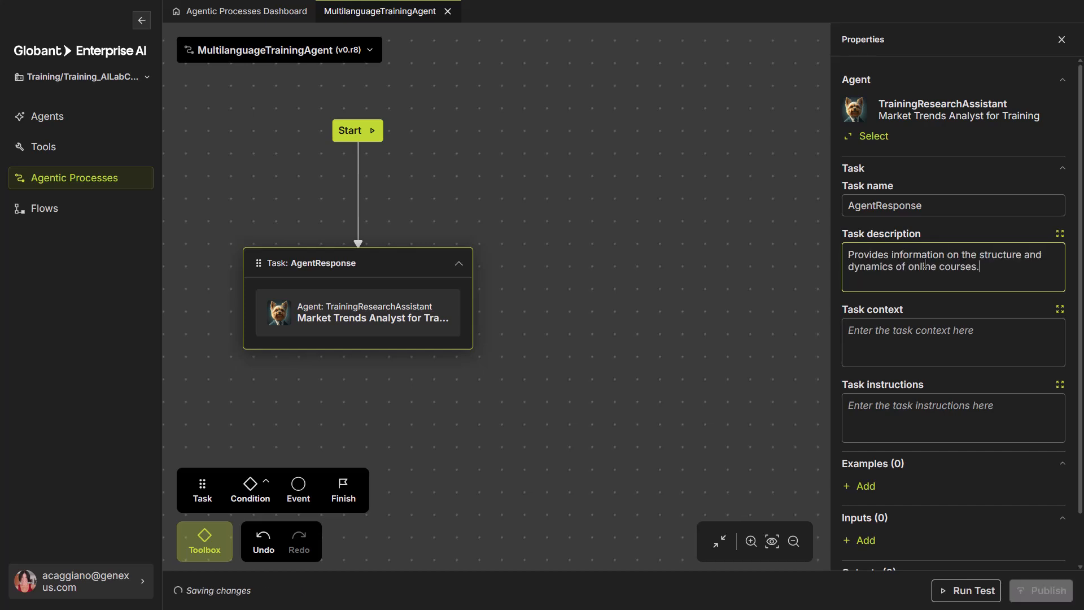
{"action": "left_click", "coordinate": [956, 335]}
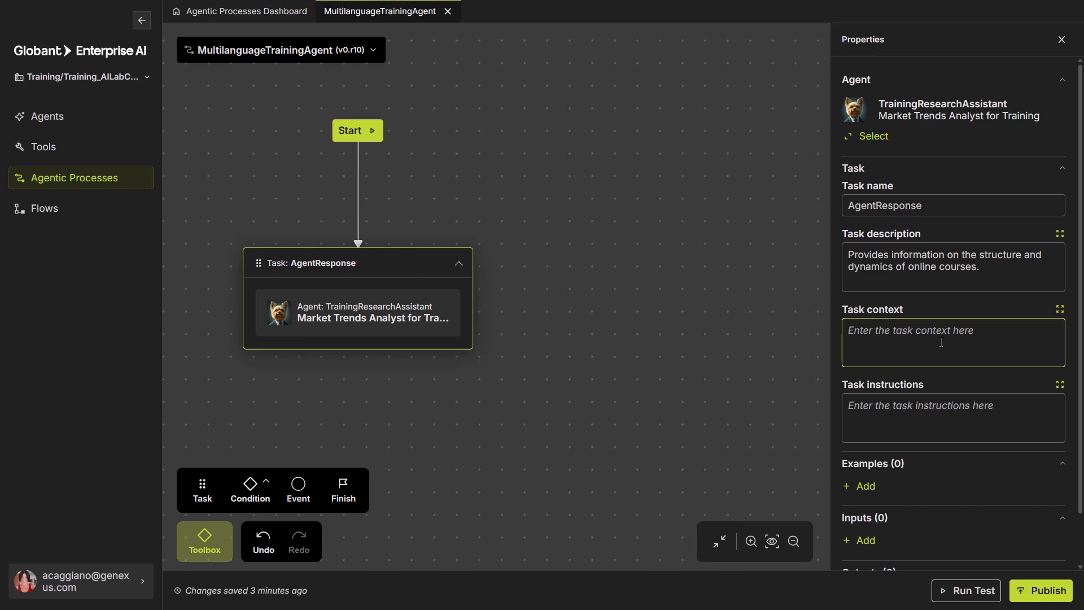
{"action": "type", "text": "This task is part of a training team workflow."}
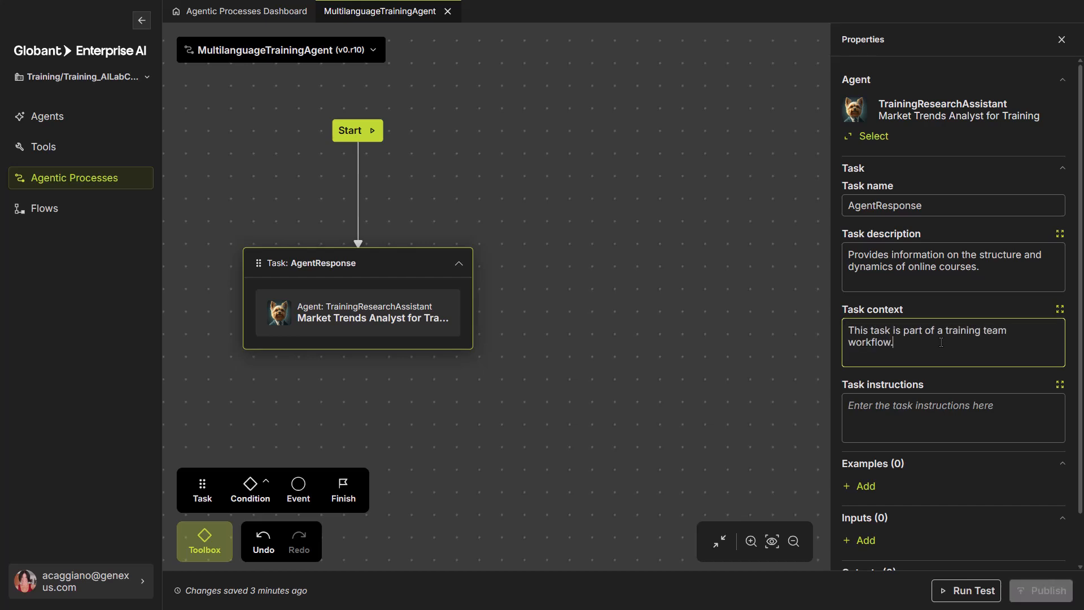
Paste the AgentResponse task instructions asking for a clear, well-structured, professional-level response that can use different styles and bullet points.
{"action": "left_click", "coordinate": [949, 416]}
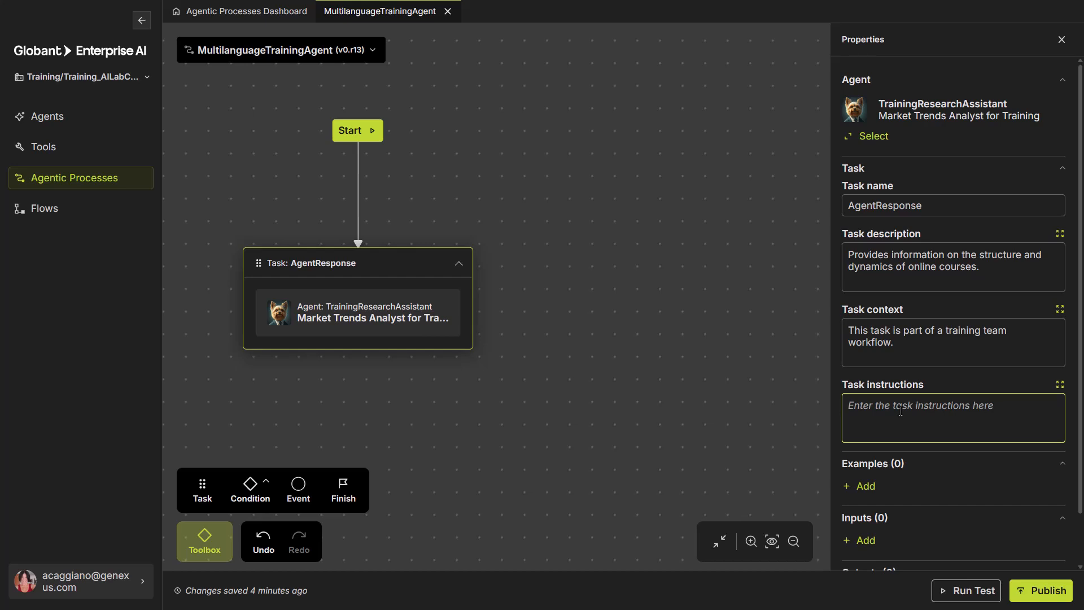
{"action": "key", "text": "ctrl+v"}
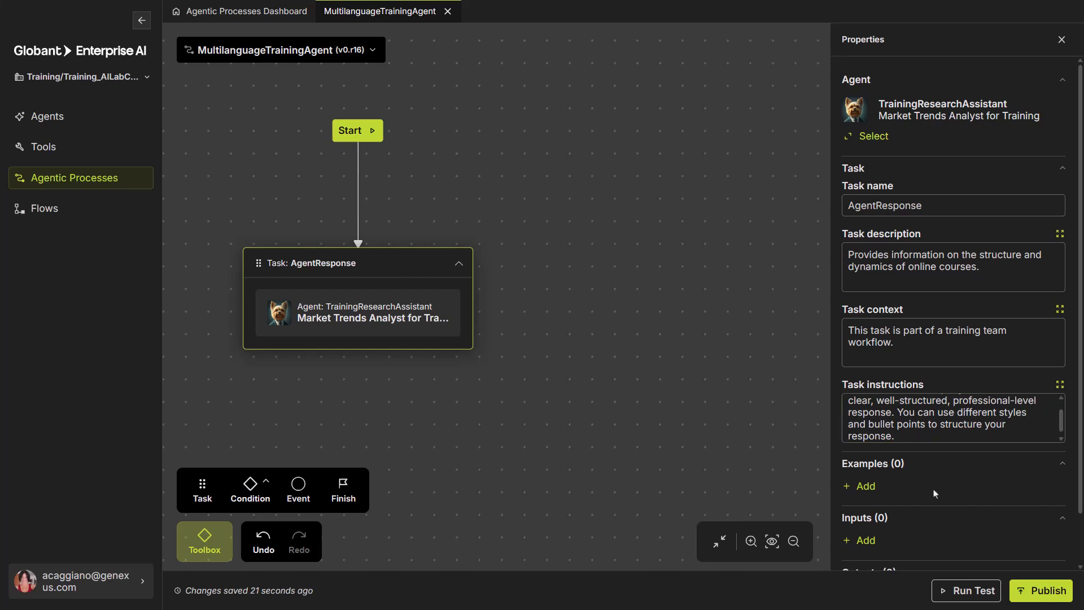
{"action": "left_click", "coordinate": [866, 487]}
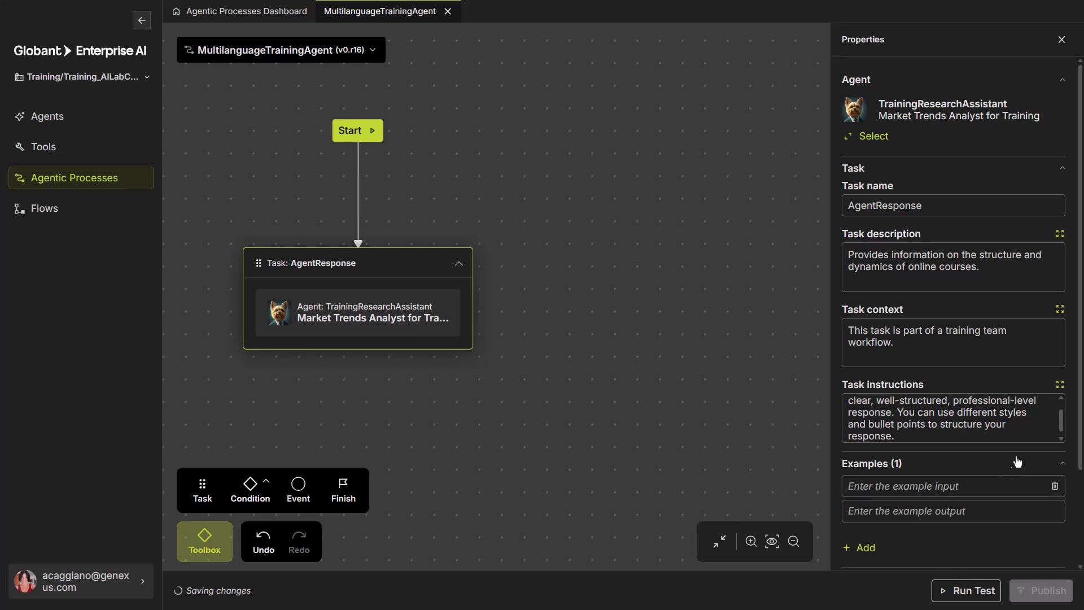
{"action": "scroll", "coordinate": [1023, 442], "scroll_direction": "down", "scroll_amount": 1}
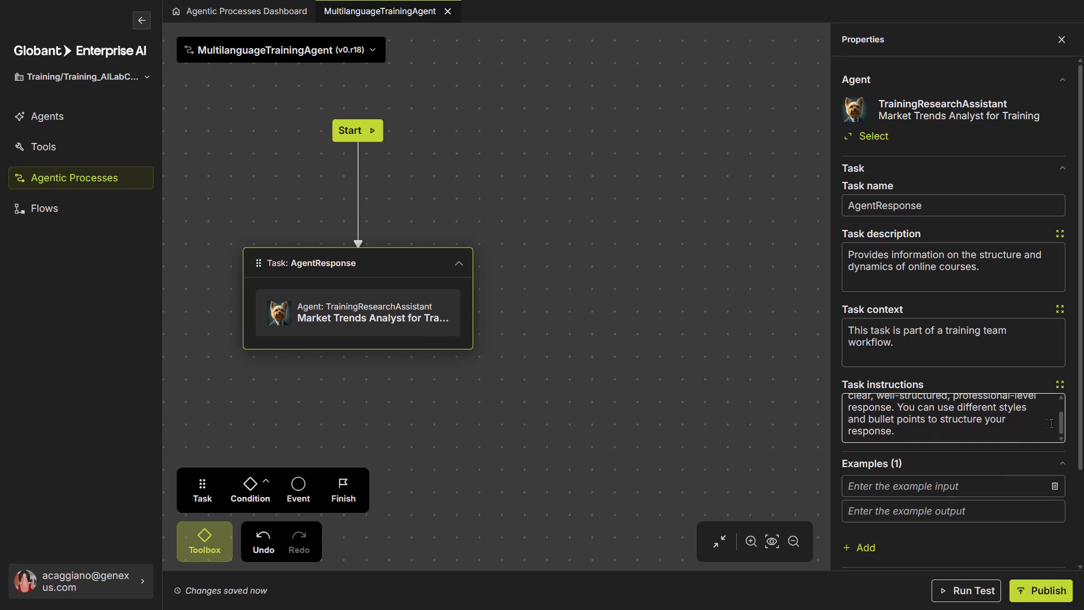
{"action": "left_click_drag", "start_coordinate": [1081, 438], "coordinate": [1081, 528]}
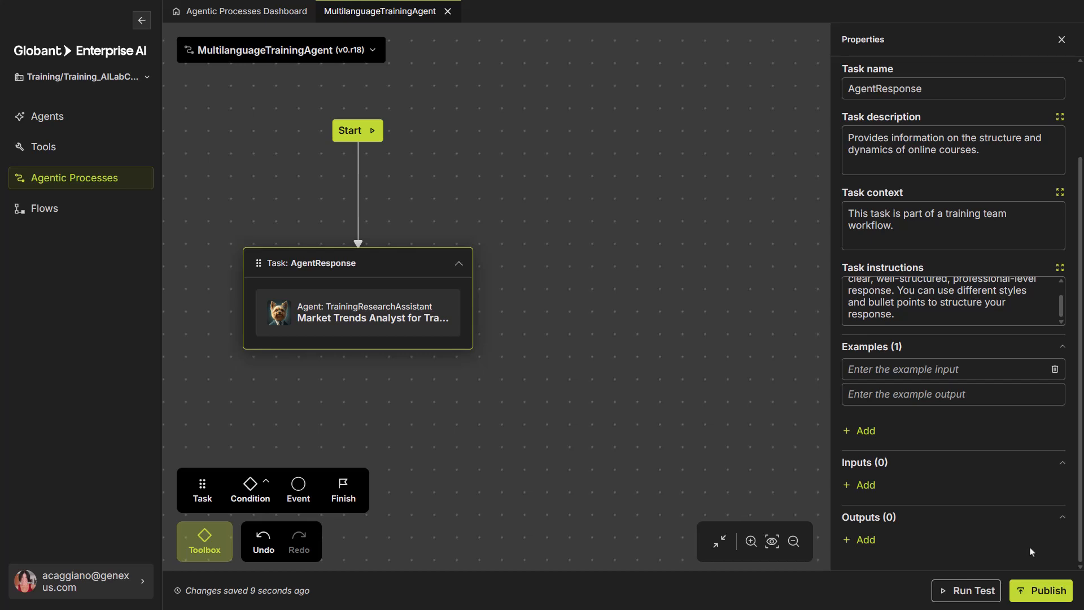
{"action": "left_click", "coordinate": [1054, 370]}
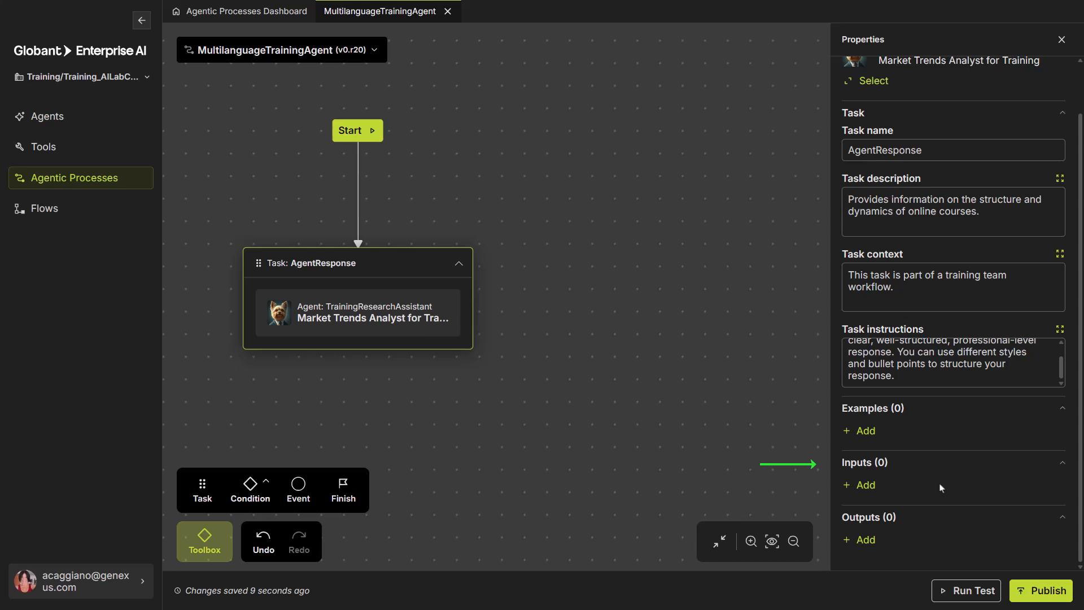
Add an input named UserQuestion to the AgentResponse task.
{"action": "left_click", "coordinate": [862, 486]}
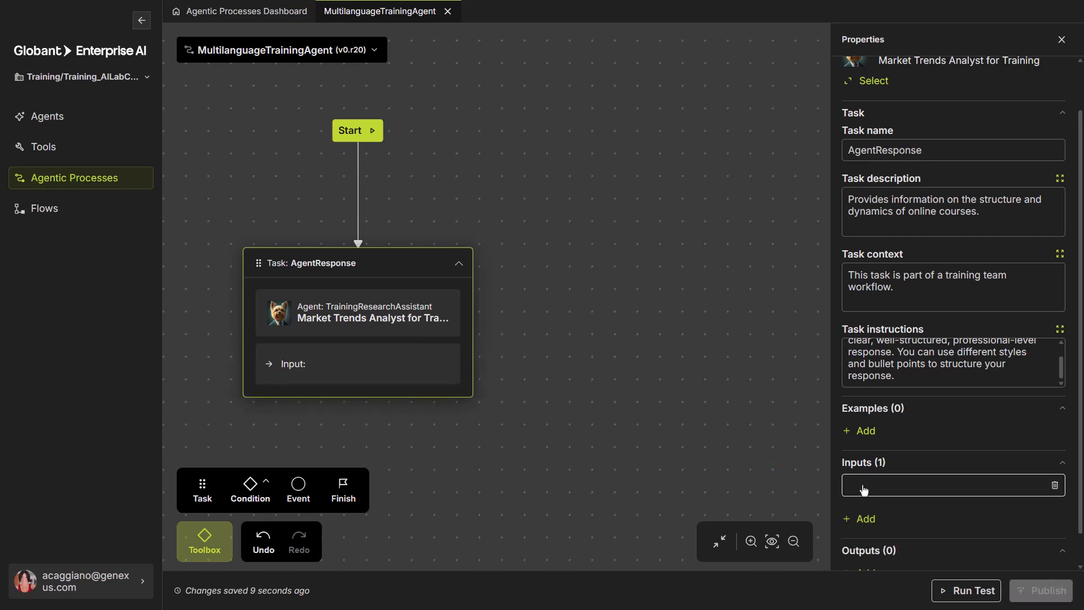
{"action": "left_click", "coordinate": [863, 486]}
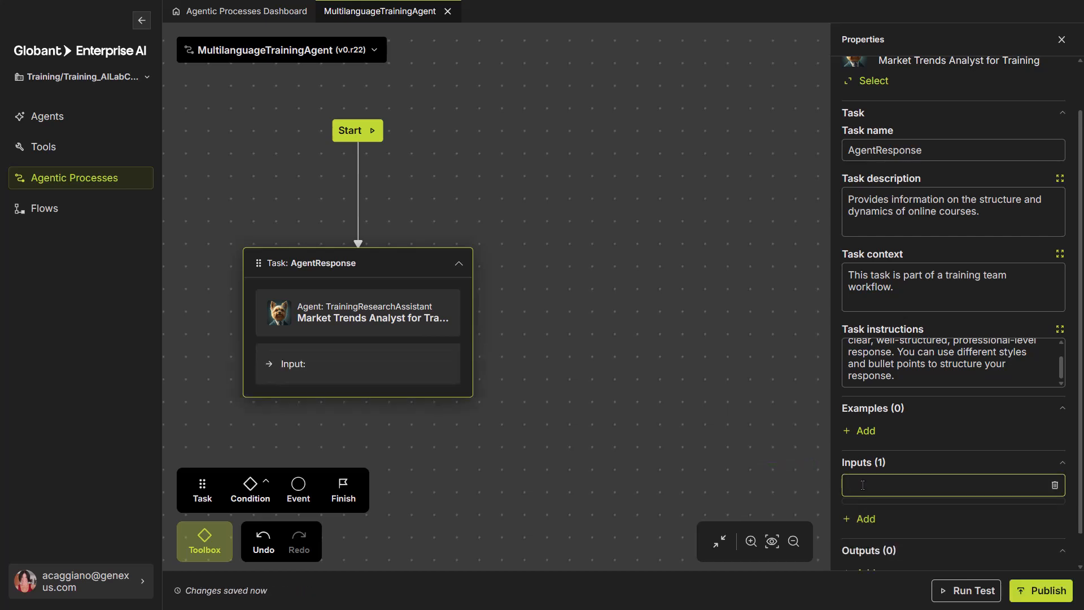
{"action": "type", "text": "UserQuestion"}
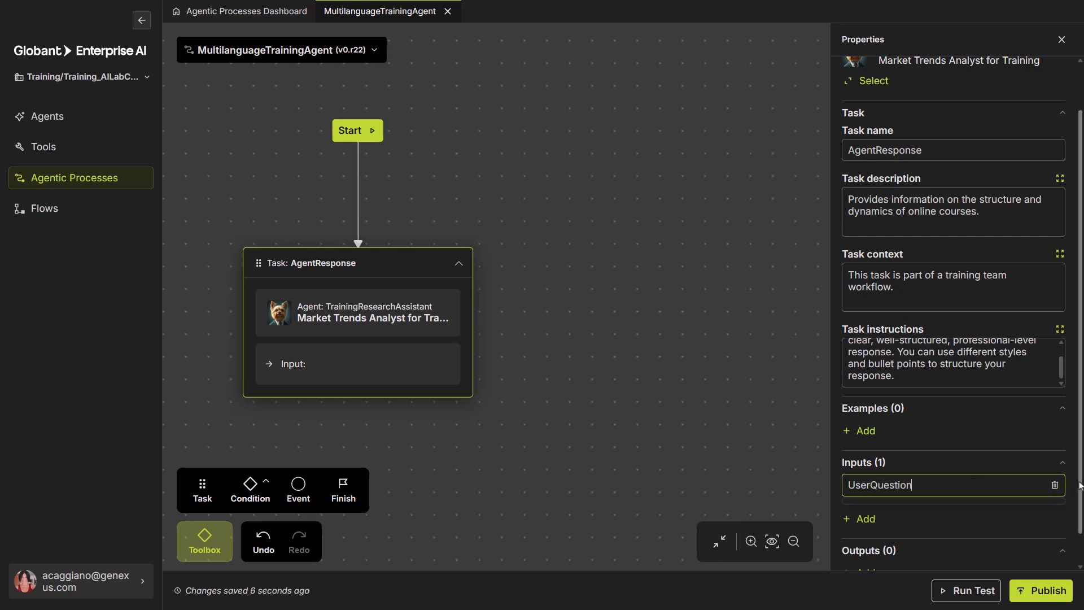
{"action": "scroll", "coordinate": [1080, 497], "scroll_direction": "down", "scroll_amount": 1}
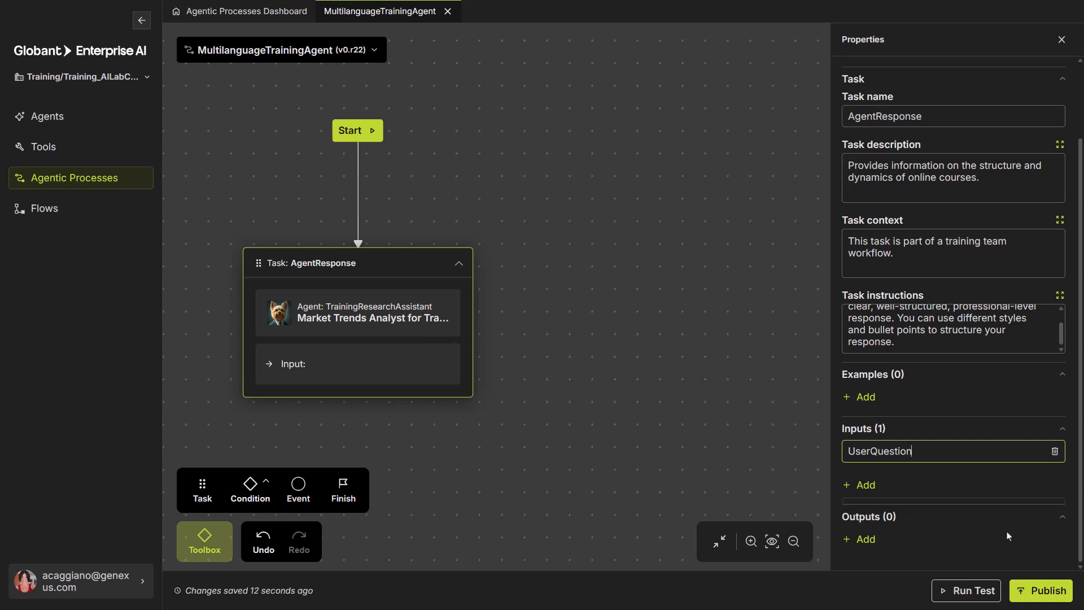
{"action": "left_click", "coordinate": [985, 534]}
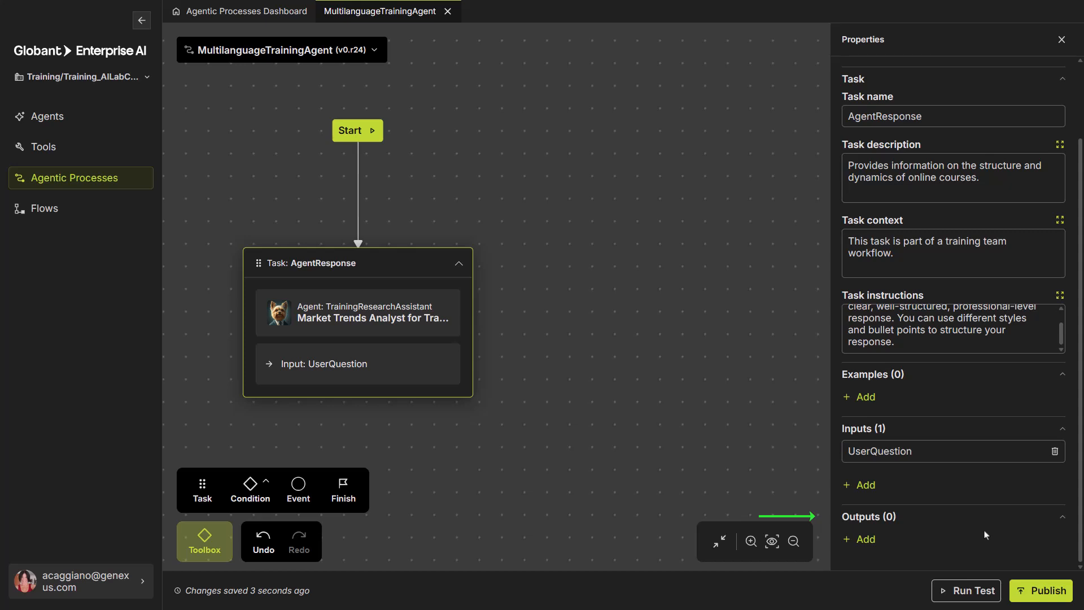
Add an output named ResponseContent to the AgentResponse task and close its properties.
{"action": "left_click", "coordinate": [865, 540]}
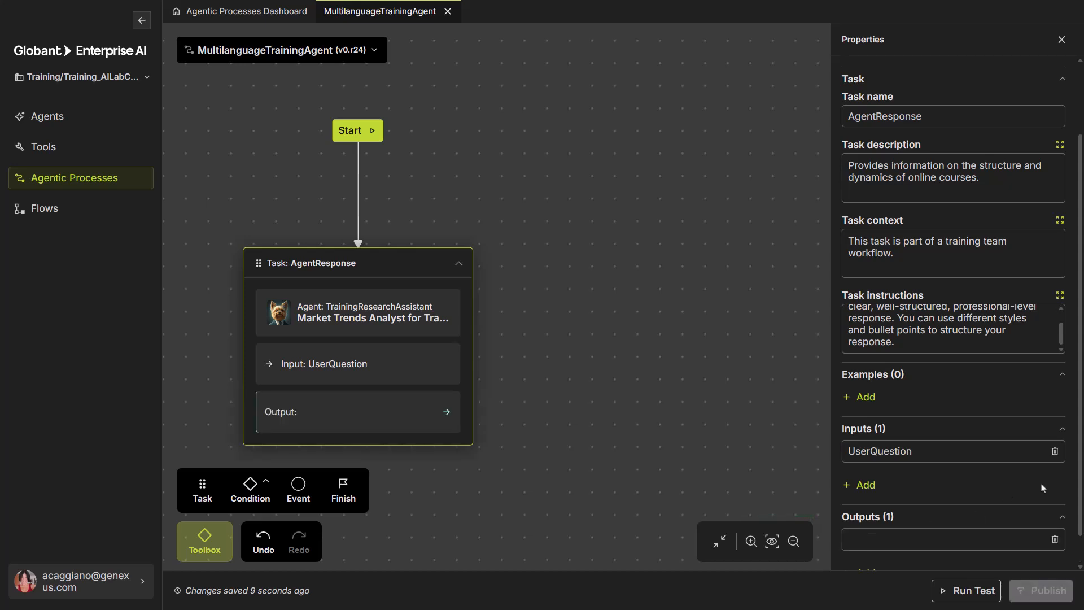
{"action": "scroll", "coordinate": [1078, 522], "scroll_direction": "down", "scroll_amount": 1}
{"action": "left_click", "coordinate": [959, 507]}
{"action": "left_click", "coordinate": [959, 507]}
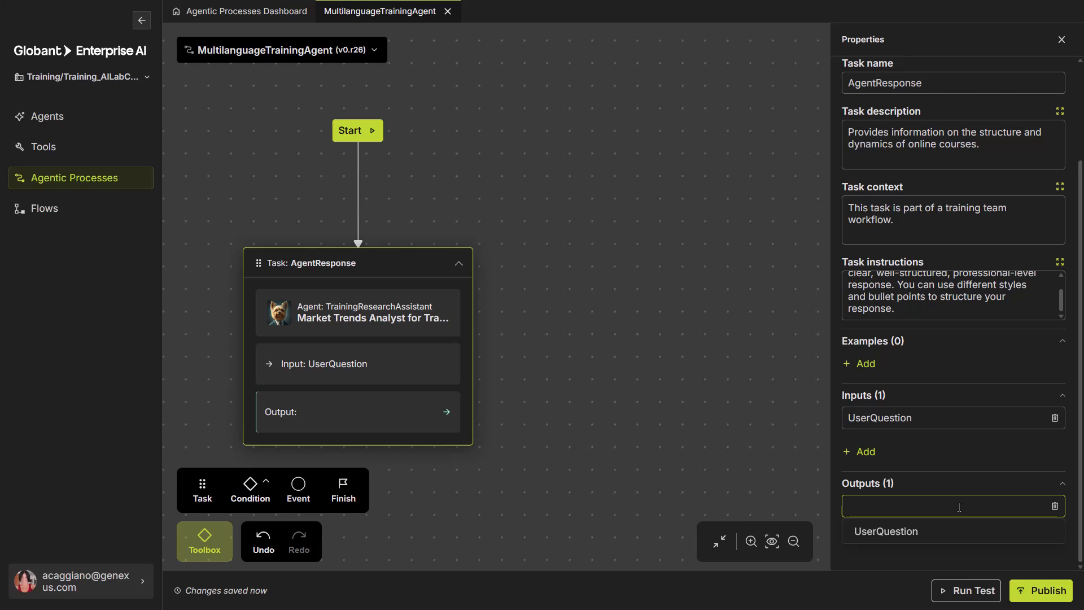
{"action": "type", "text": "ResponseContent"}
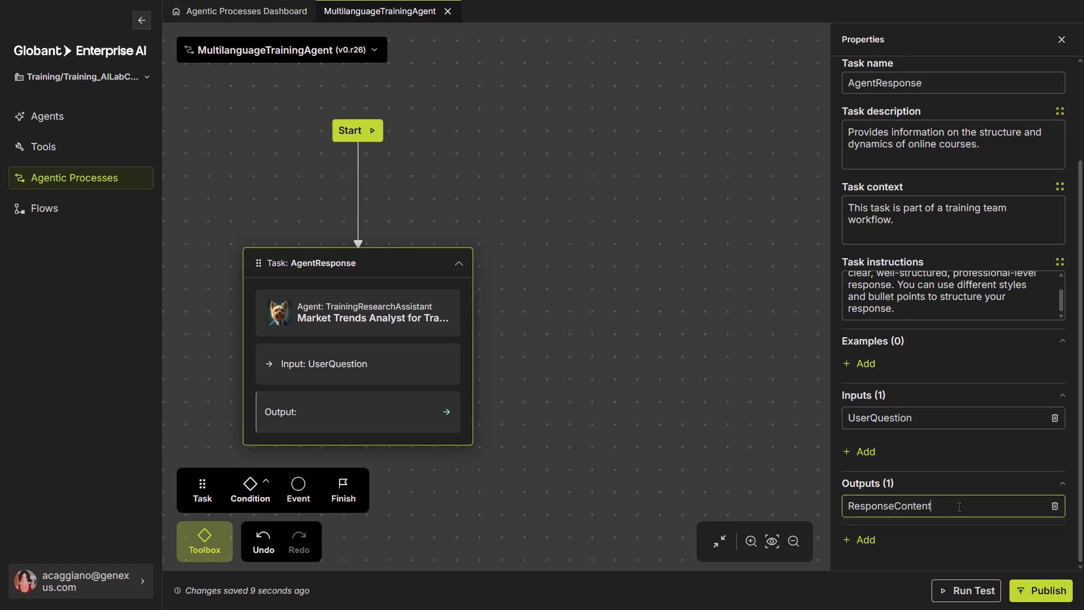
{"action": "left_click", "coordinate": [936, 547]}
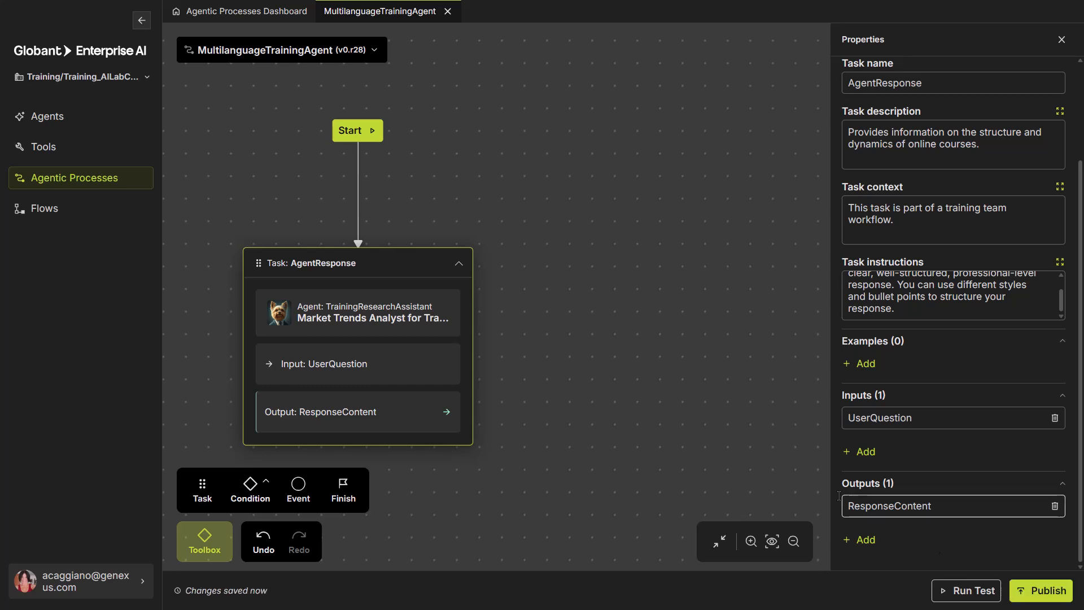
{"action": "left_click", "coordinate": [761, 459]}
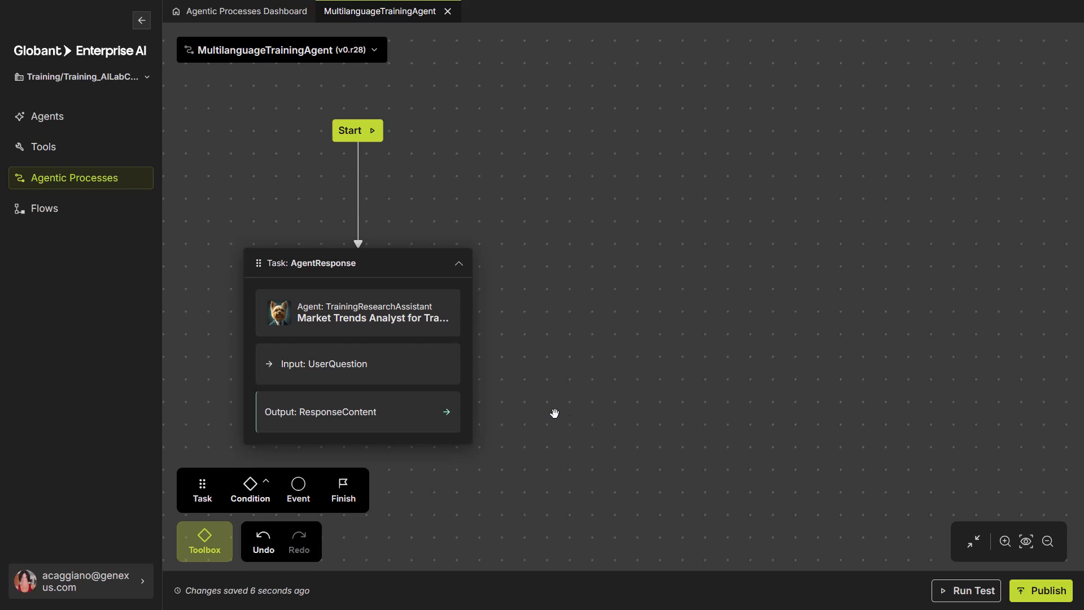
Add a task connected to the right side of AgentResponse and assign it the ExpertTranslator agent.
{"action": "mouse_move", "coordinate": [484, 367]}
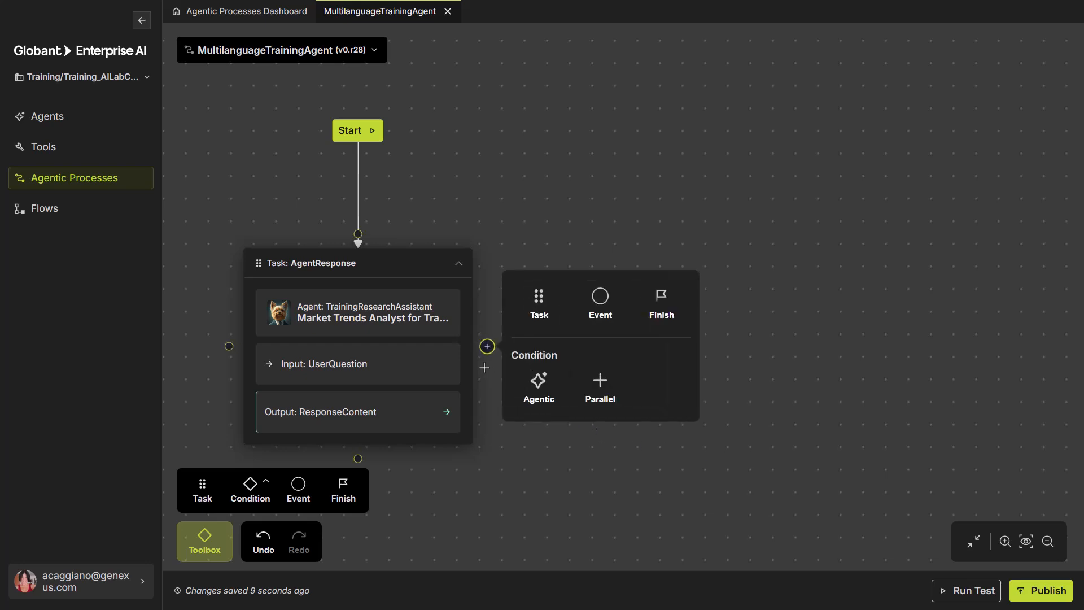
{"action": "left_click", "coordinate": [543, 312]}
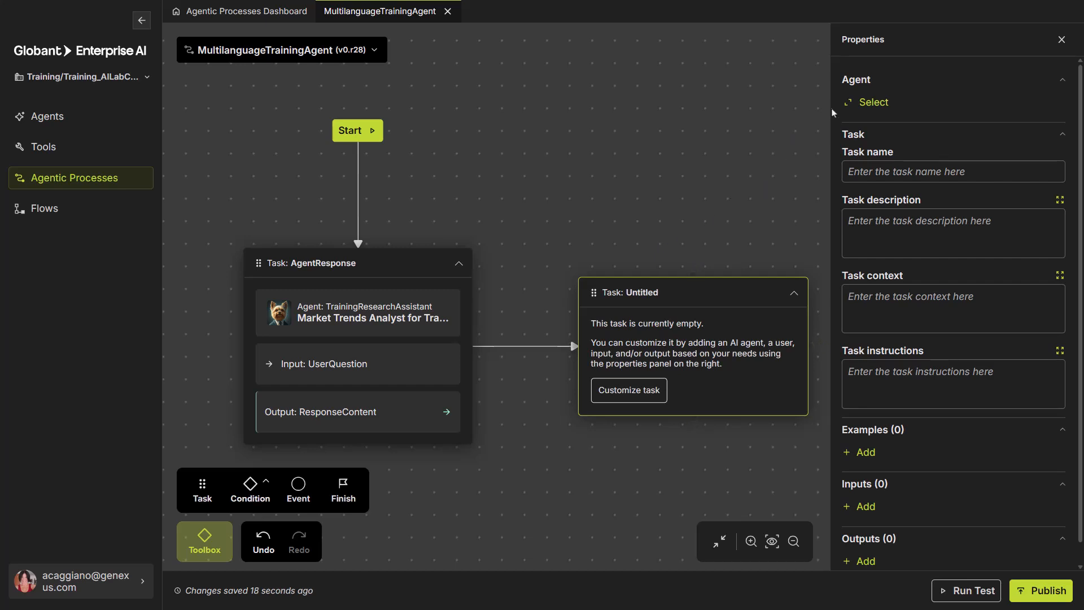
{"action": "left_click", "coordinate": [873, 103]}
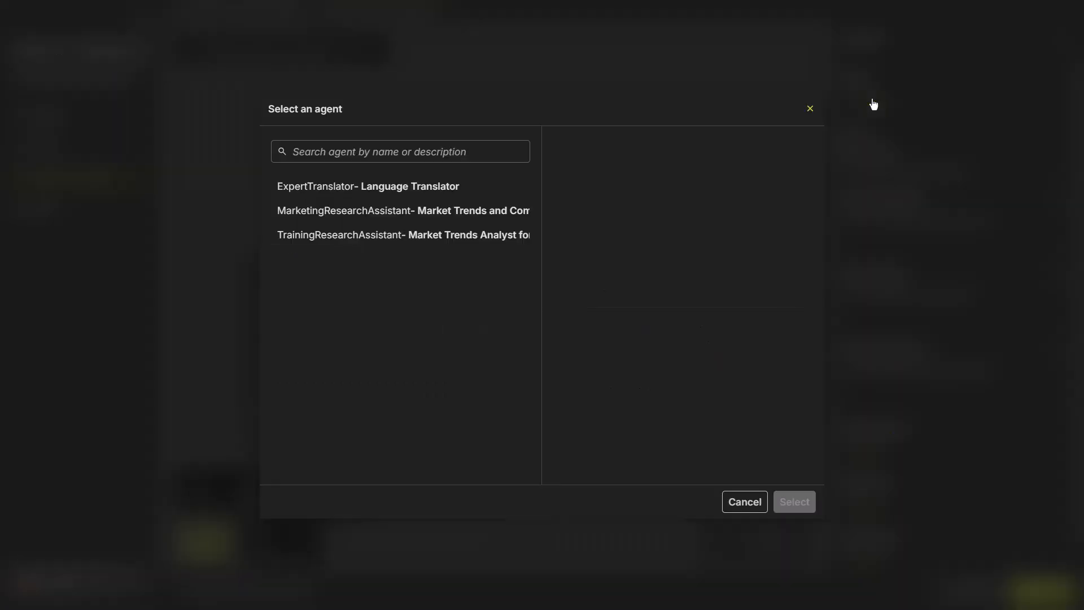
{"action": "left_click", "coordinate": [394, 191]}
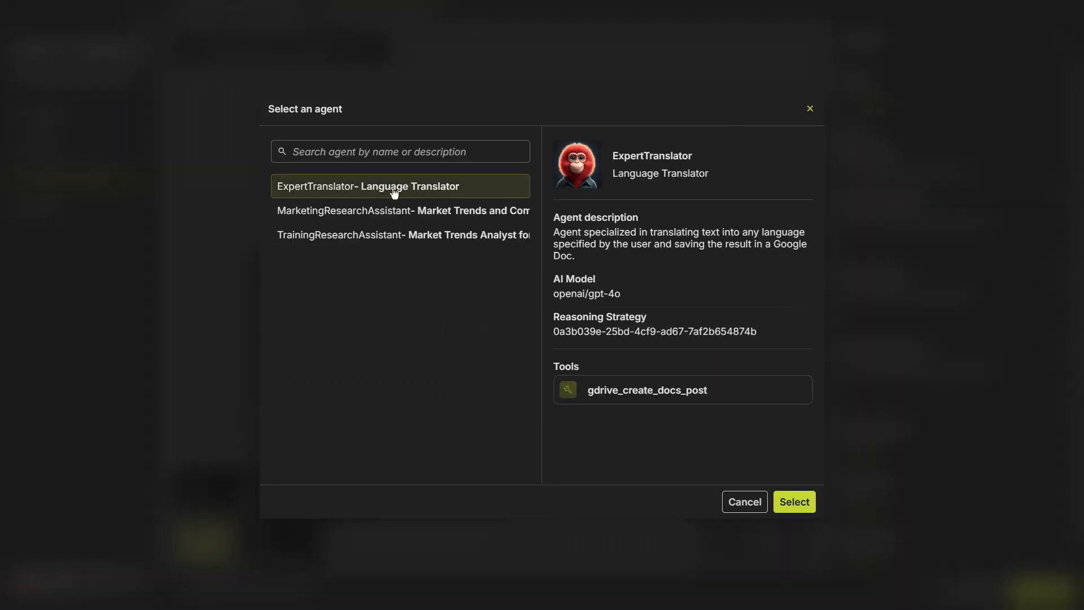
{"action": "left_click", "coordinate": [796, 504]}
Name the ExpertTranslator task TranslateTrainingDocument.
{"action": "left_click", "coordinate": [918, 204]}
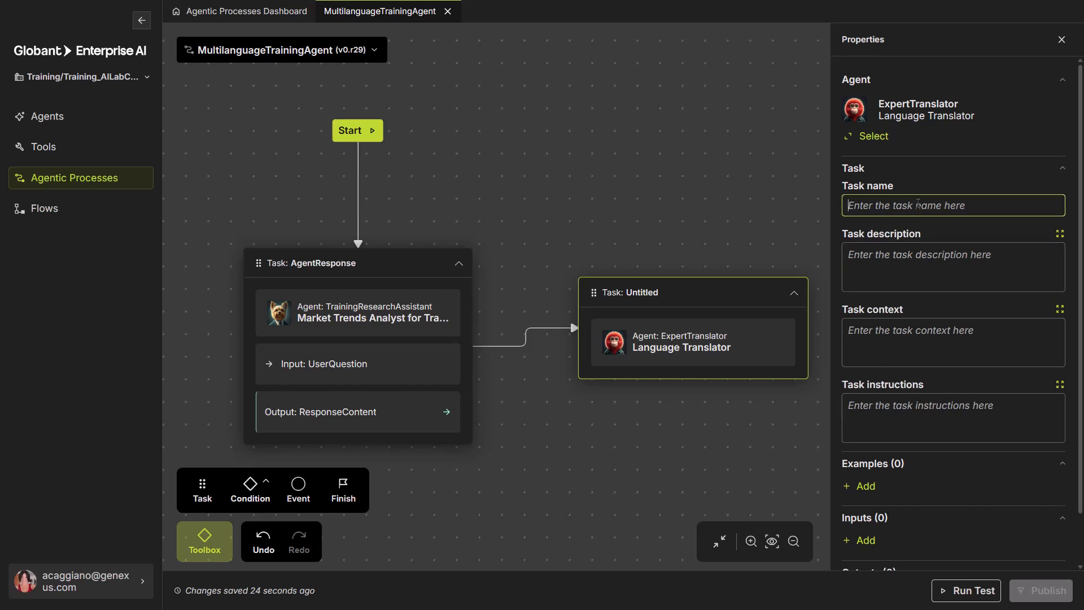
{"action": "type", "text": "Tr"}
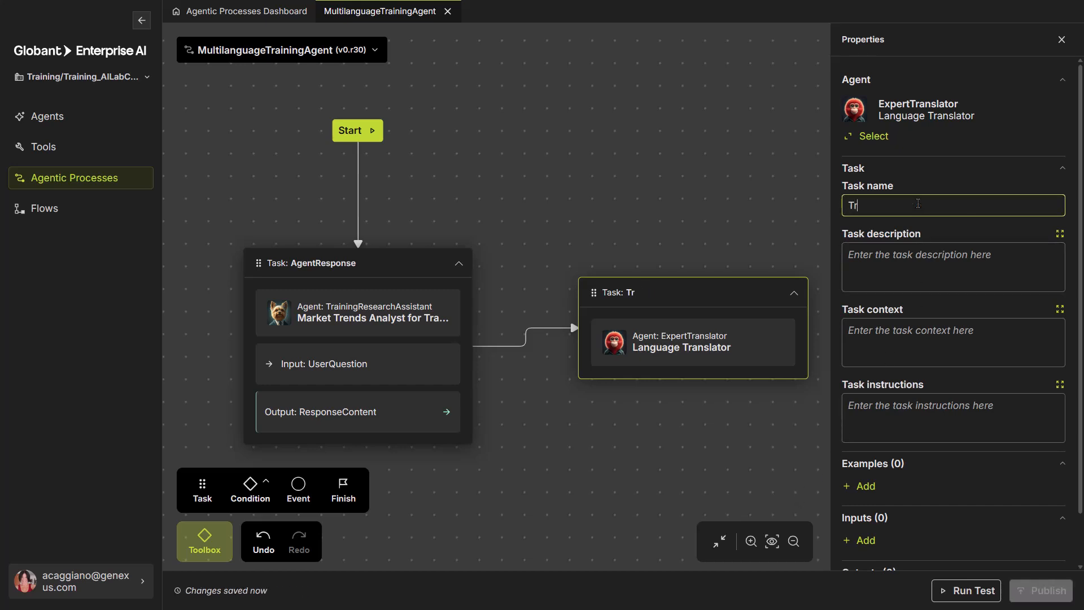
{"action": "type", "text": "anslateTrainingDocument"}
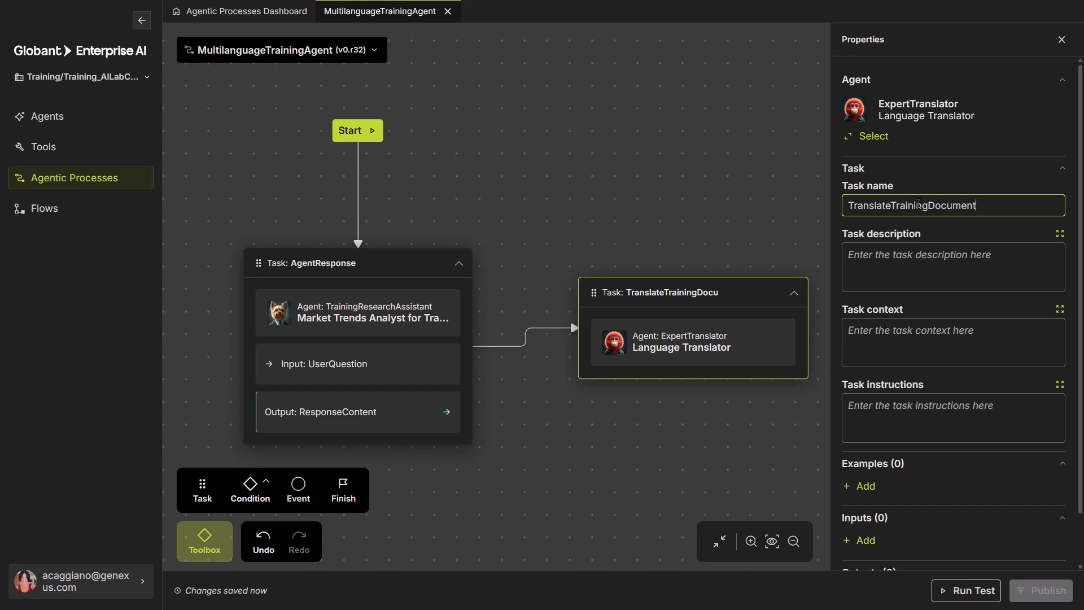
{"action": "key", "text": "Tab"}
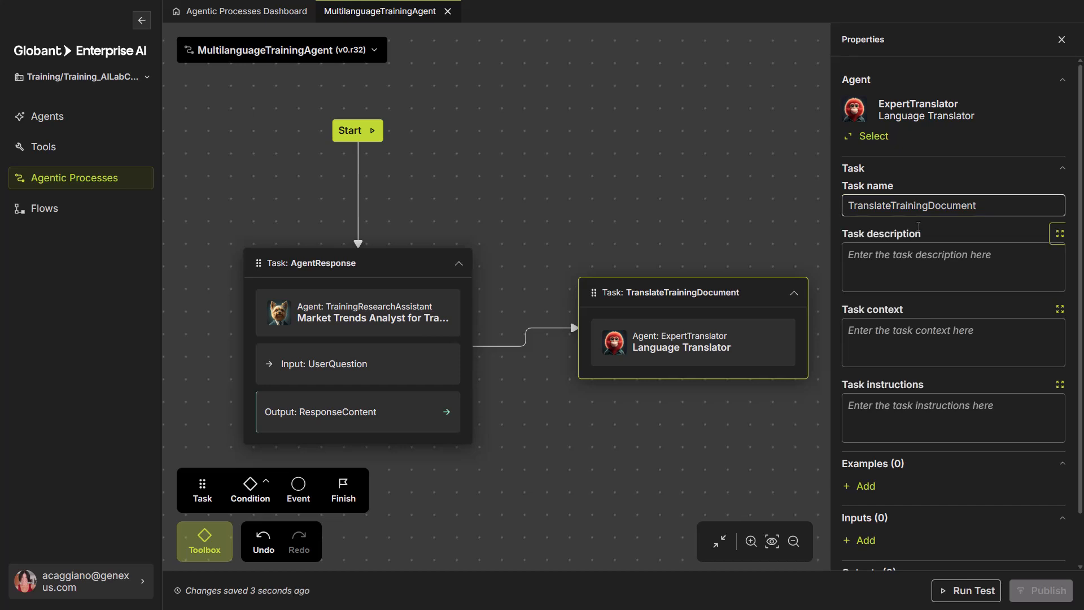
Describe the task as "Translates an article into the target language specified by the user." and paste the context about keeping translated content accessible, structured and readable.
{"action": "left_click", "coordinate": [918, 261]}
{"action": "type", "text": "Translates an article into the target language specified by the user."}
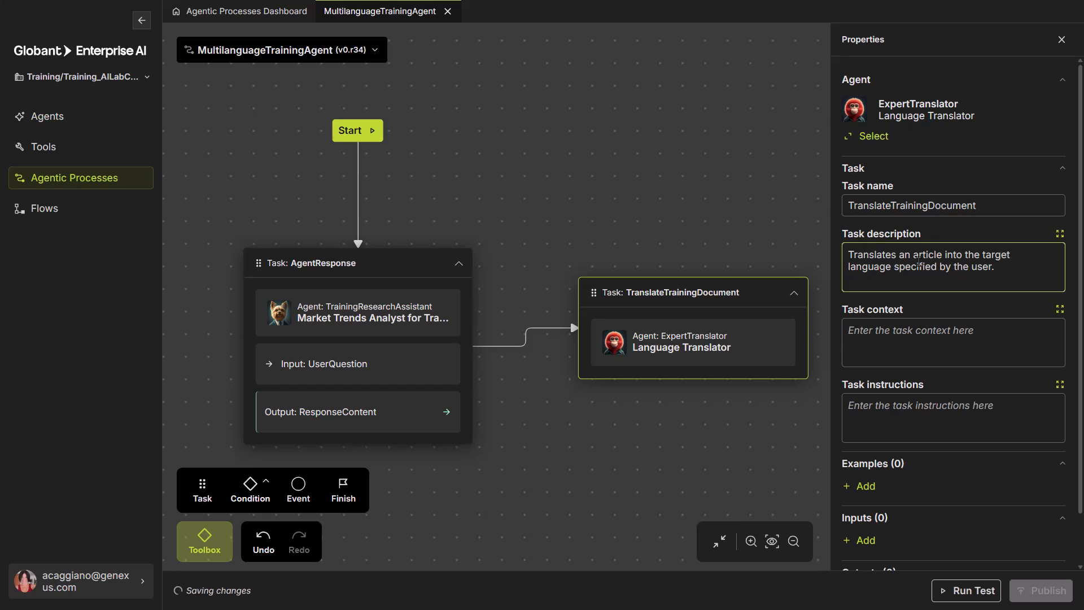
{"action": "left_click", "coordinate": [1013, 346]}
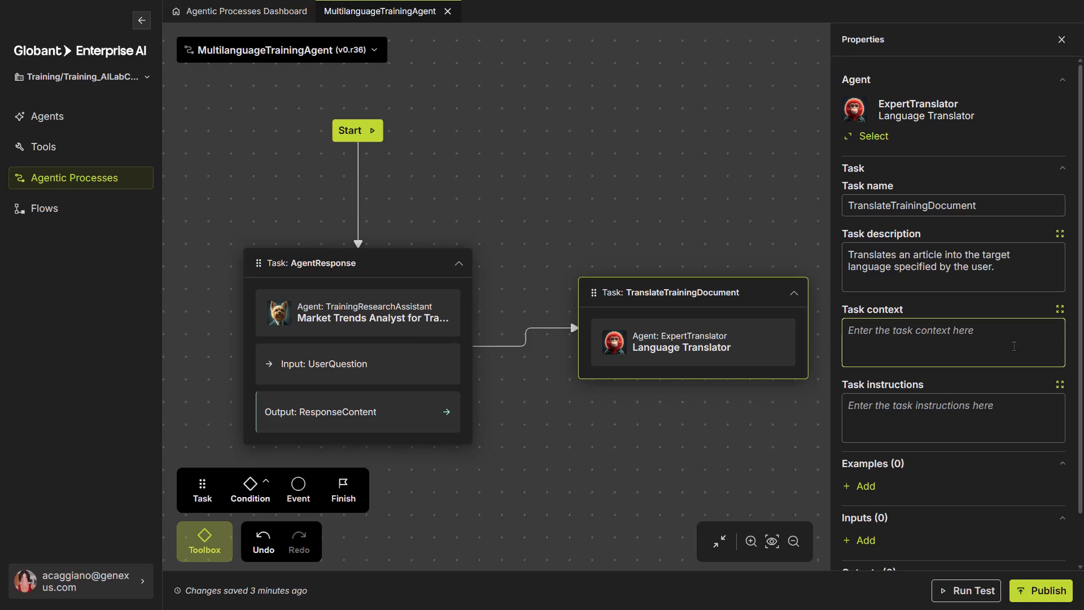
{"action": "key", "text": "ctrl+v"}
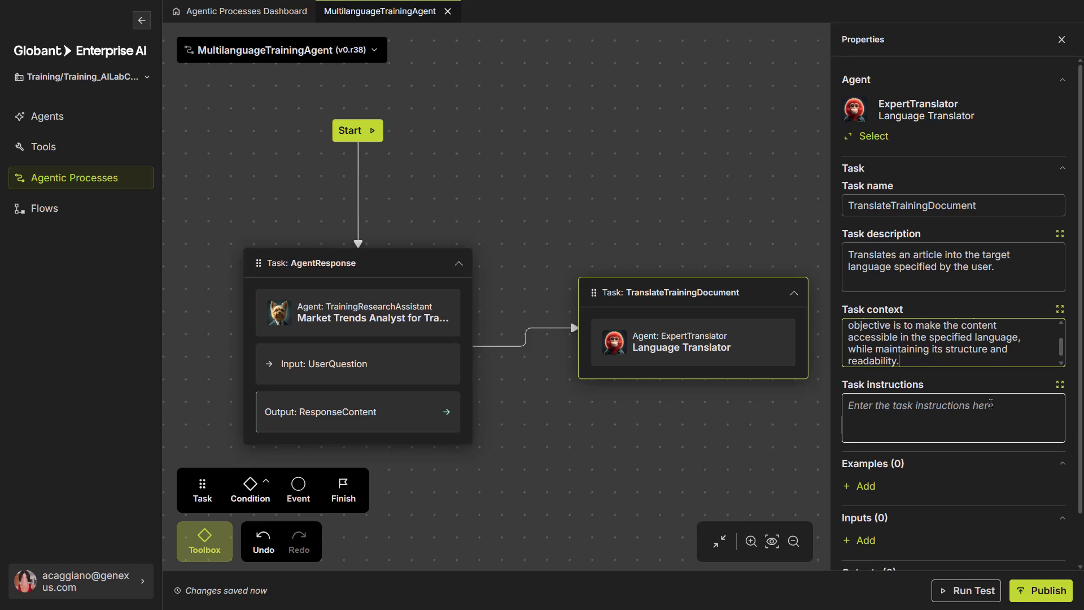
Paste the task instructions to translate the content into {{FinalLanguage}}, keep format and structure, save it in a Google document and mail it to the user.
{"action": "left_click", "coordinate": [1005, 413]}
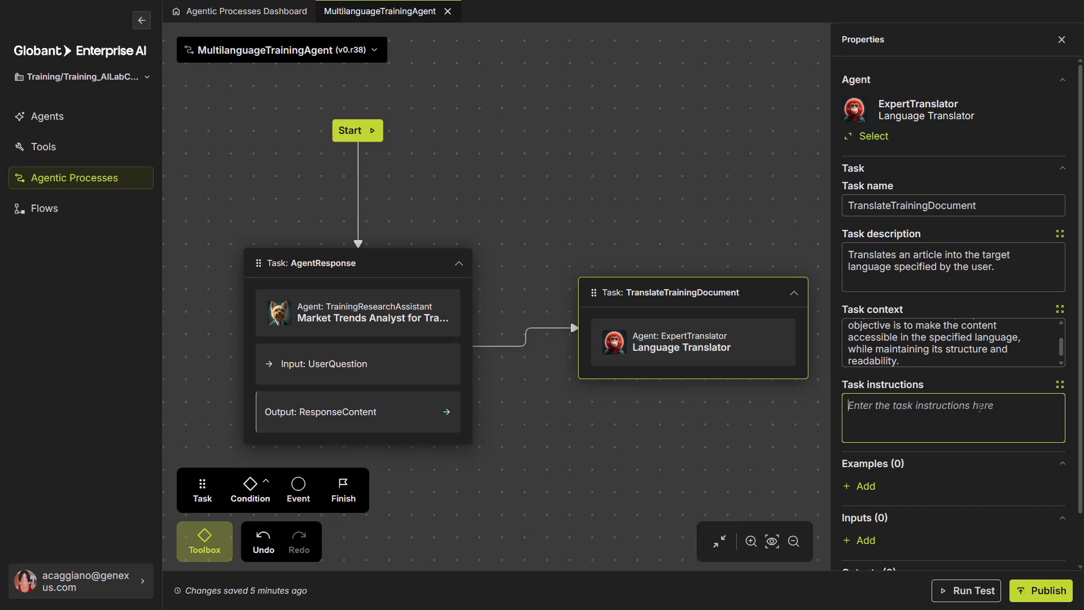
{"action": "key", "text": "ctrl+v"}
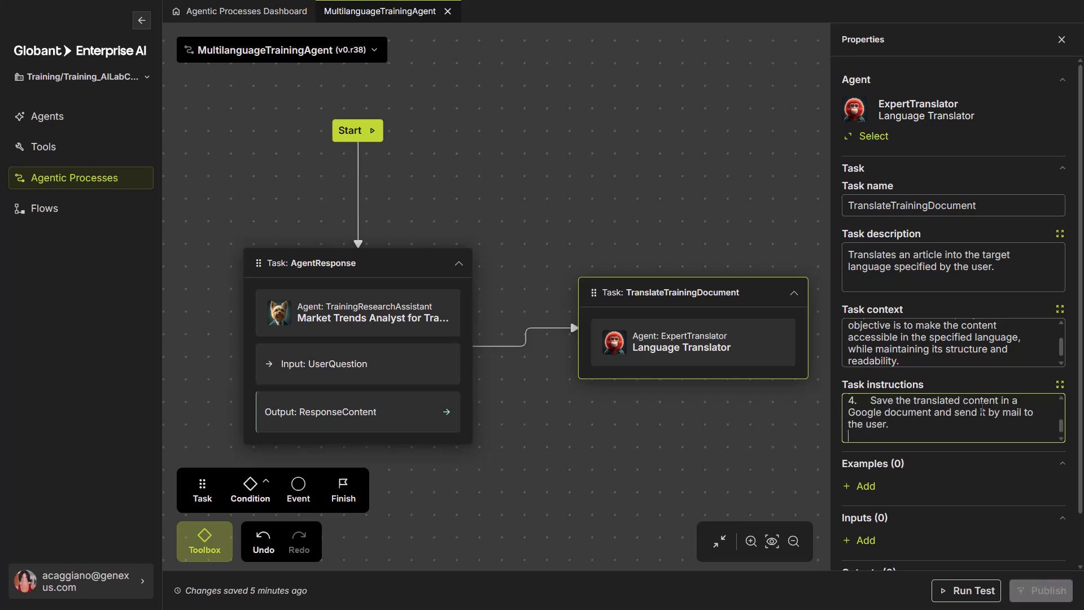
{"action": "scroll", "coordinate": [1035, 423], "scroll_direction": "up", "scroll_amount": 5}
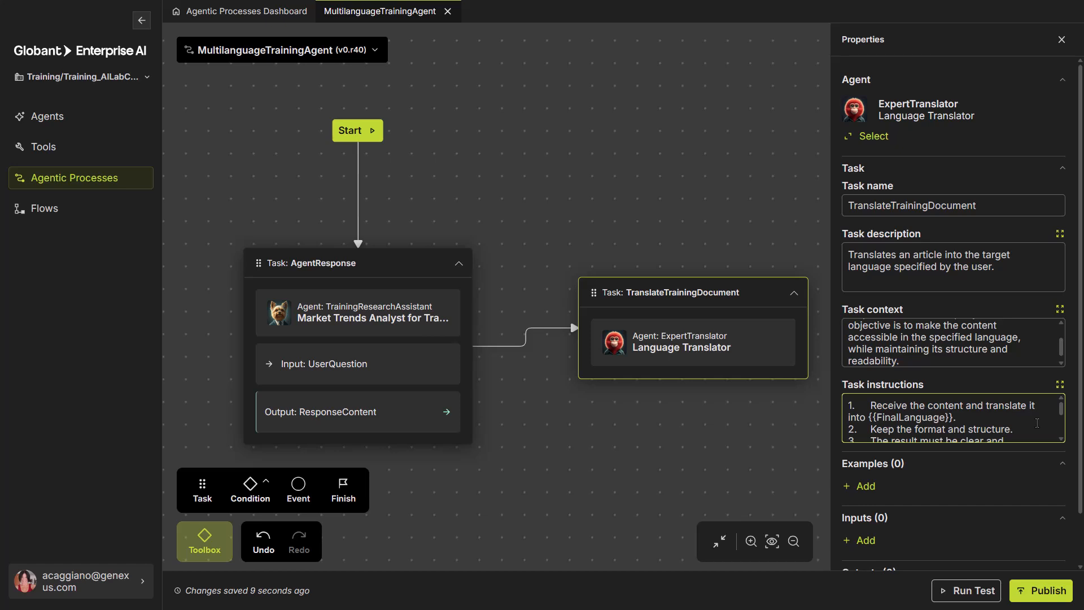
{"action": "scroll", "coordinate": [1037, 423], "scroll_direction": "down", "scroll_amount": 3}
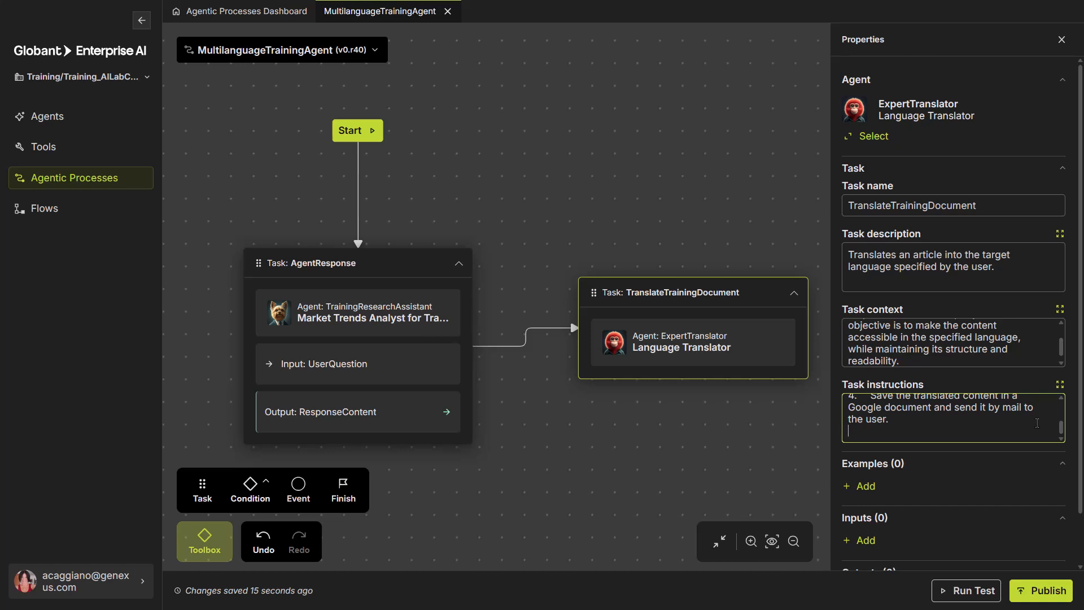
{"action": "scroll", "coordinate": [1037, 422], "scroll_direction": "up", "scroll_amount": 3}
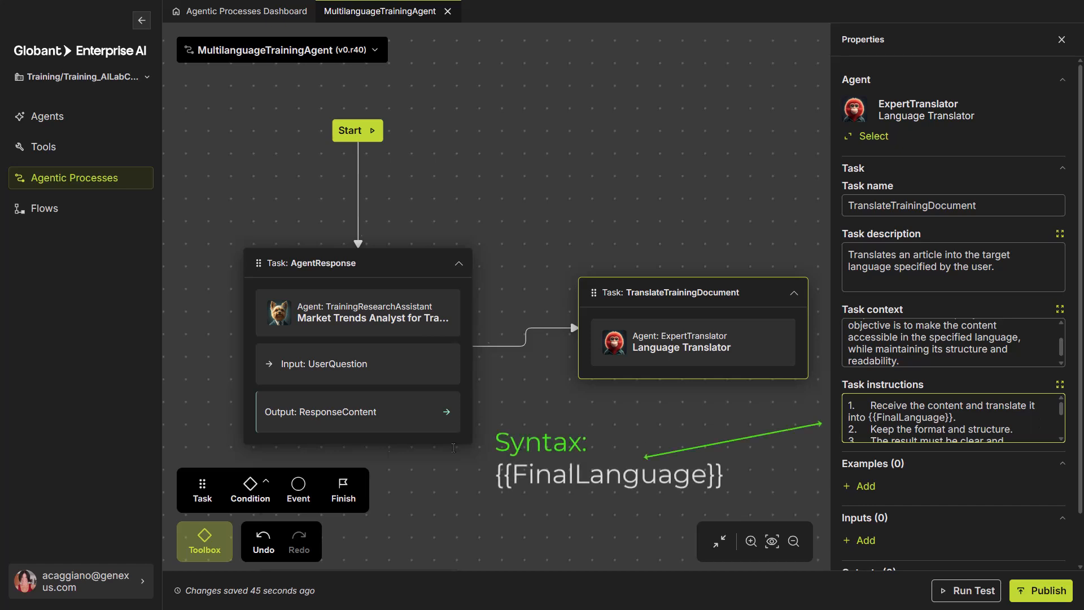
Add a process variable named FinalLanguage to MultilanguageTrainingAgent and save the process variables.
{"action": "left_click", "coordinate": [358, 459]}
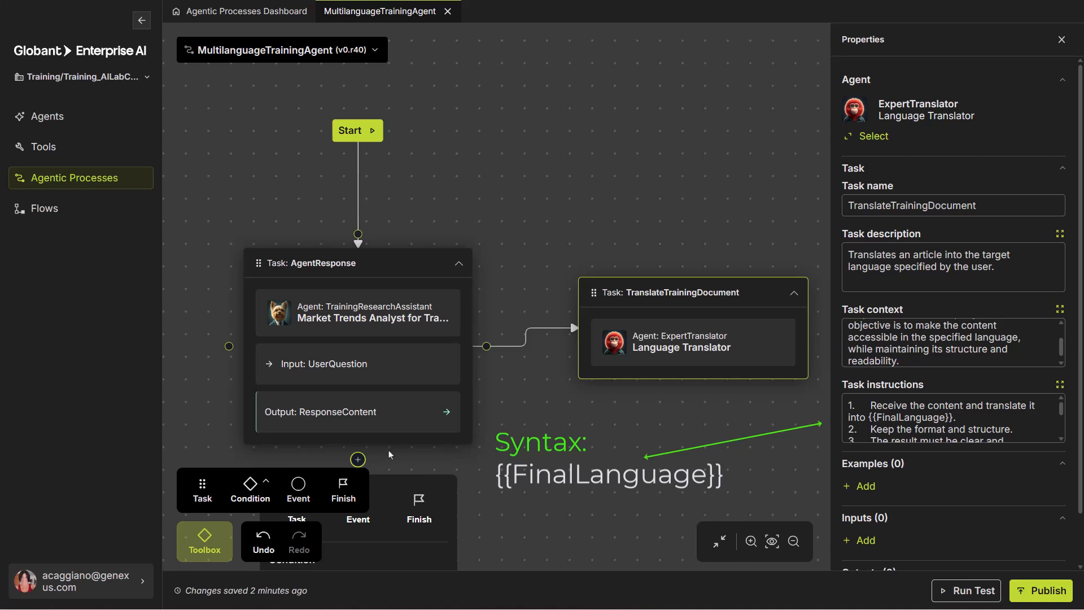
{"action": "left_click", "coordinate": [389, 454]}
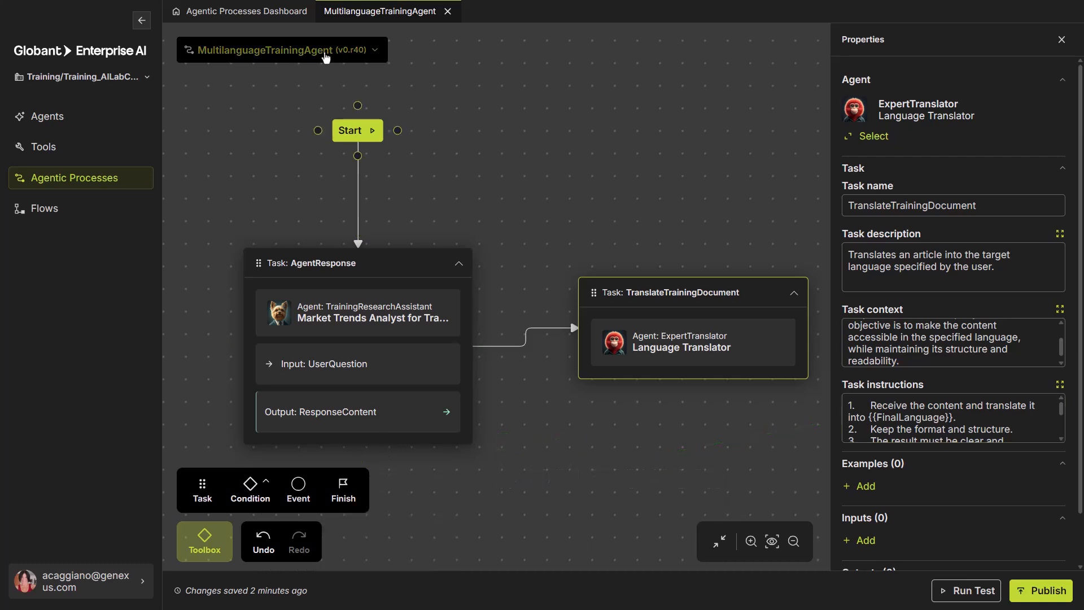
{"action": "left_click", "coordinate": [338, 49]}
{"action": "left_click", "coordinate": [353, 109]}
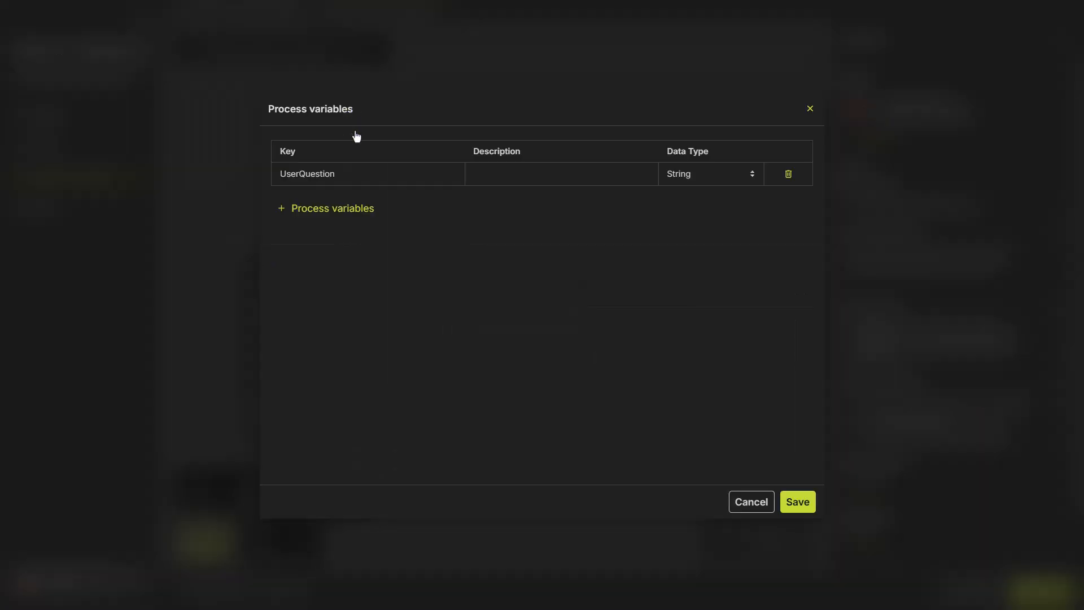
{"action": "left_click", "coordinate": [355, 209]}
{"action": "type", "text": "FinalLanguage"}
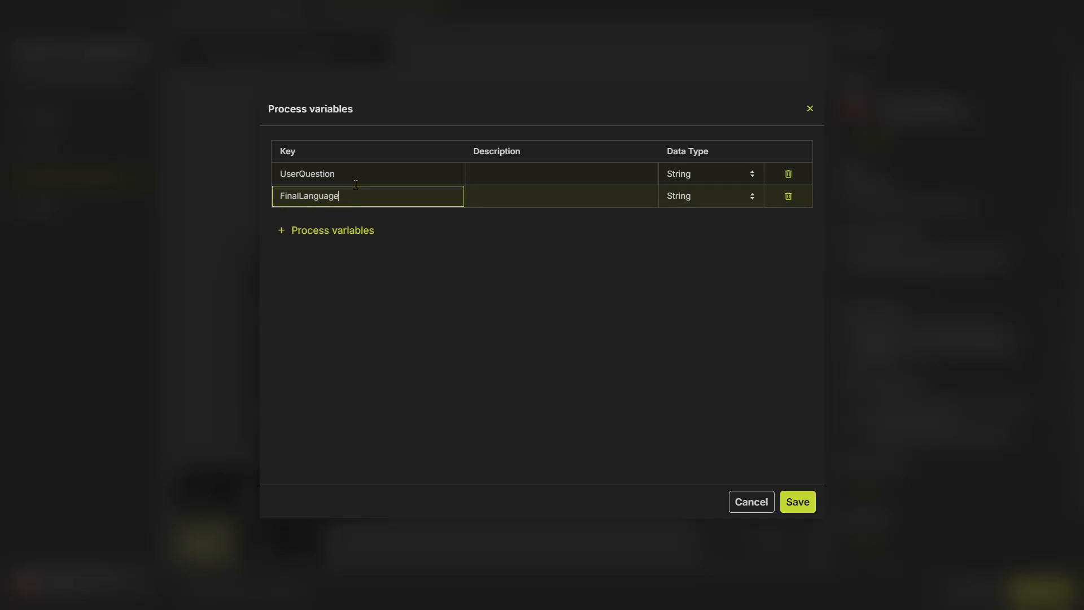
{"action": "left_click", "coordinate": [793, 503]}
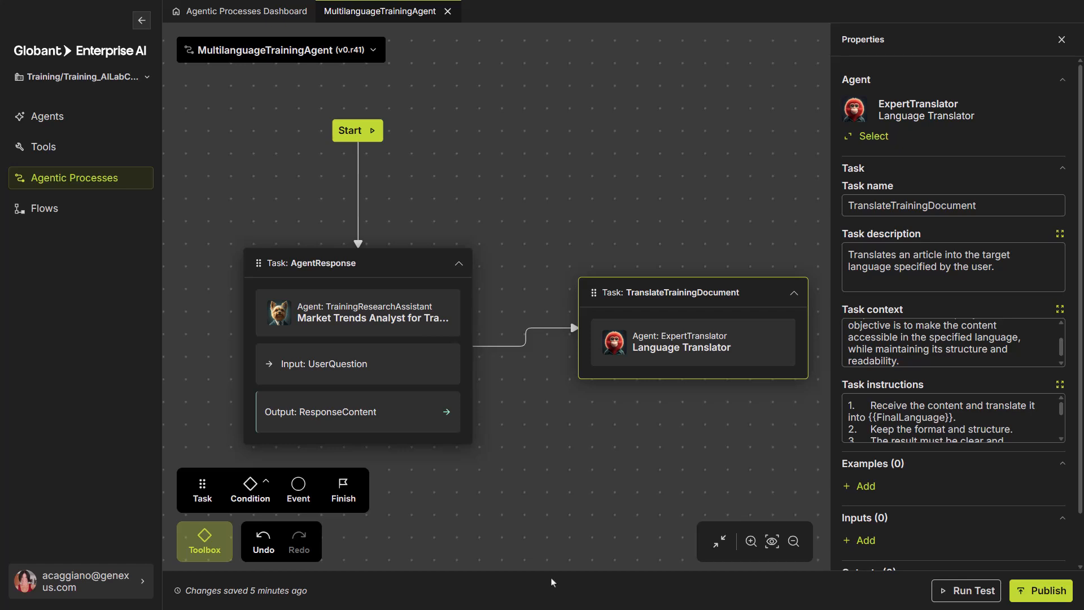
Add ResponseContent as an input of the TranslateTrainingDocument task.
{"action": "scroll", "coordinate": [1082, 462], "scroll_direction": "down", "scroll_amount": 2}
{"action": "scroll", "coordinate": [1082, 462], "scroll_direction": "down", "scroll_amount": 1}
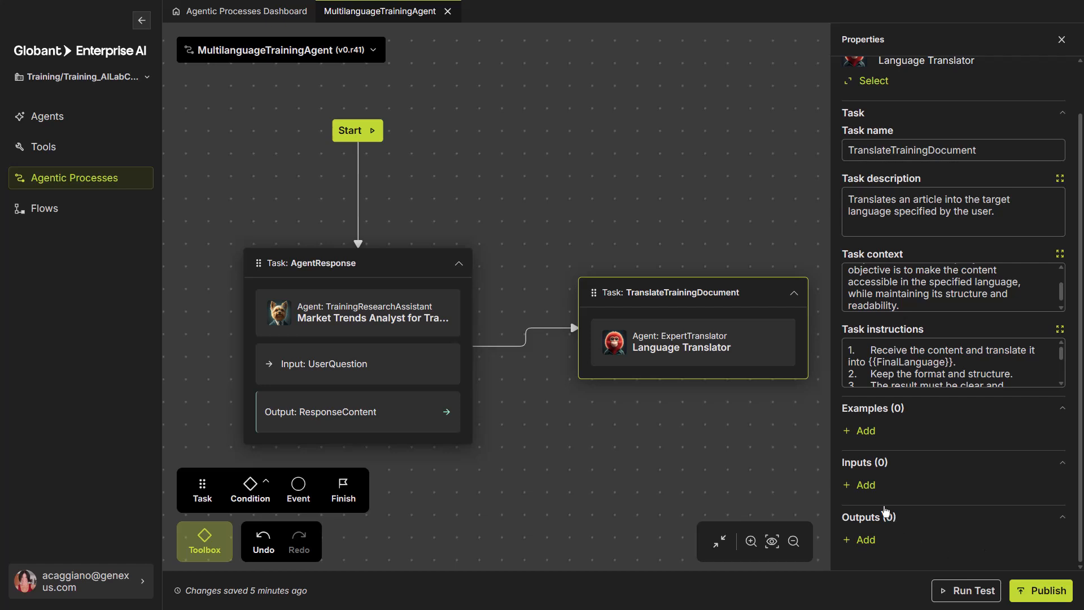
{"action": "left_click", "coordinate": [866, 485]}
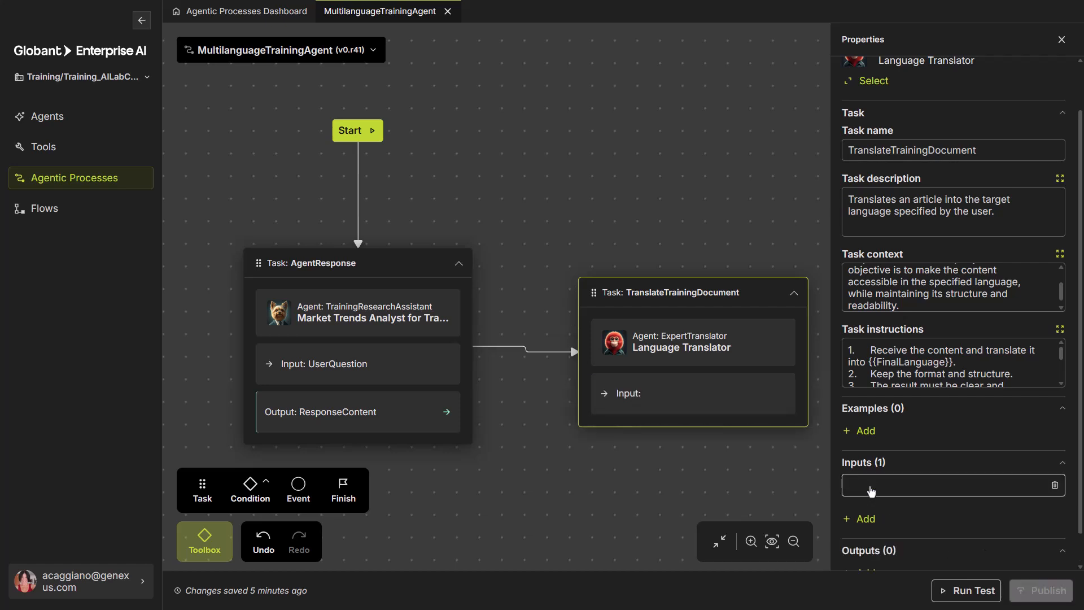
{"action": "left_click", "coordinate": [864, 489]}
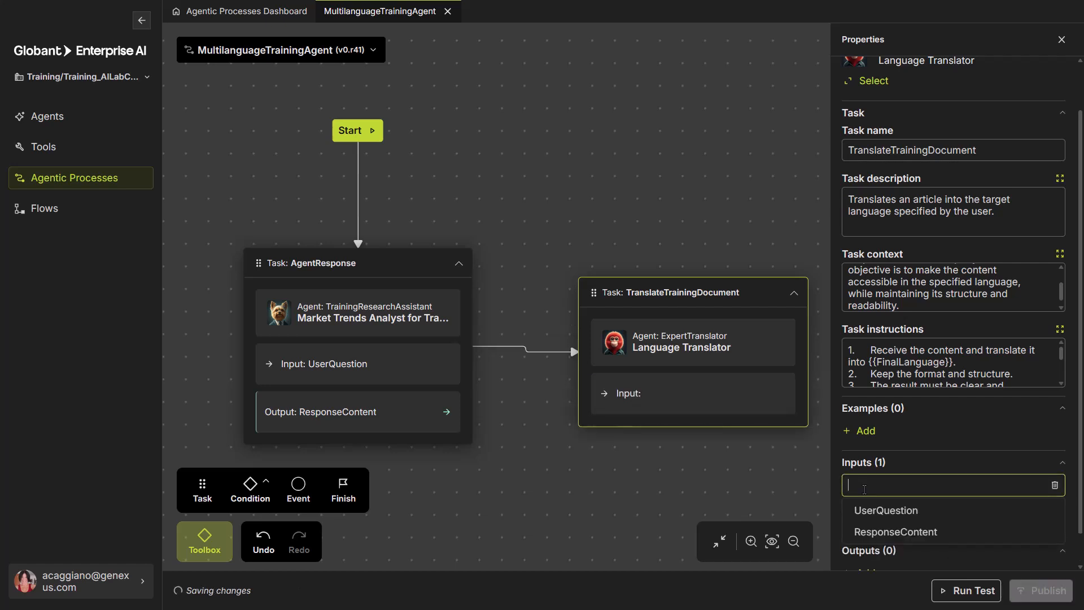
{"action": "left_click", "coordinate": [961, 530]}
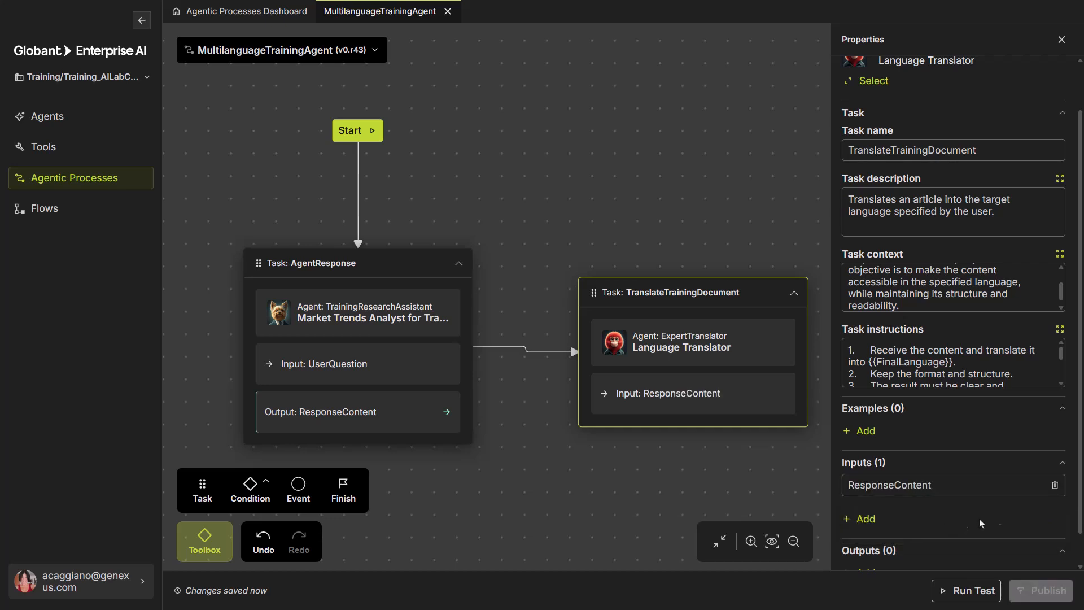
Add an output named TranslatedContent to the TranslateTrainingDocument task.
{"action": "scroll", "coordinate": [961, 520], "scroll_direction": "down", "scroll_amount": 1}
{"action": "left_click", "coordinate": [866, 541]}
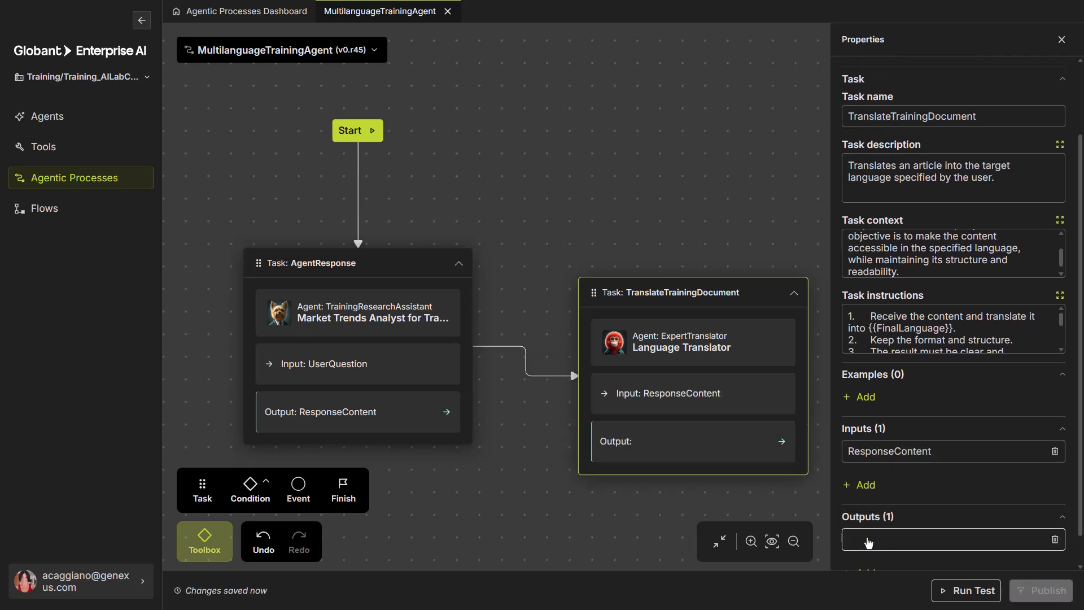
{"action": "left_click", "coordinate": [868, 541]}
{"action": "type", "text": "TranslatedC"}
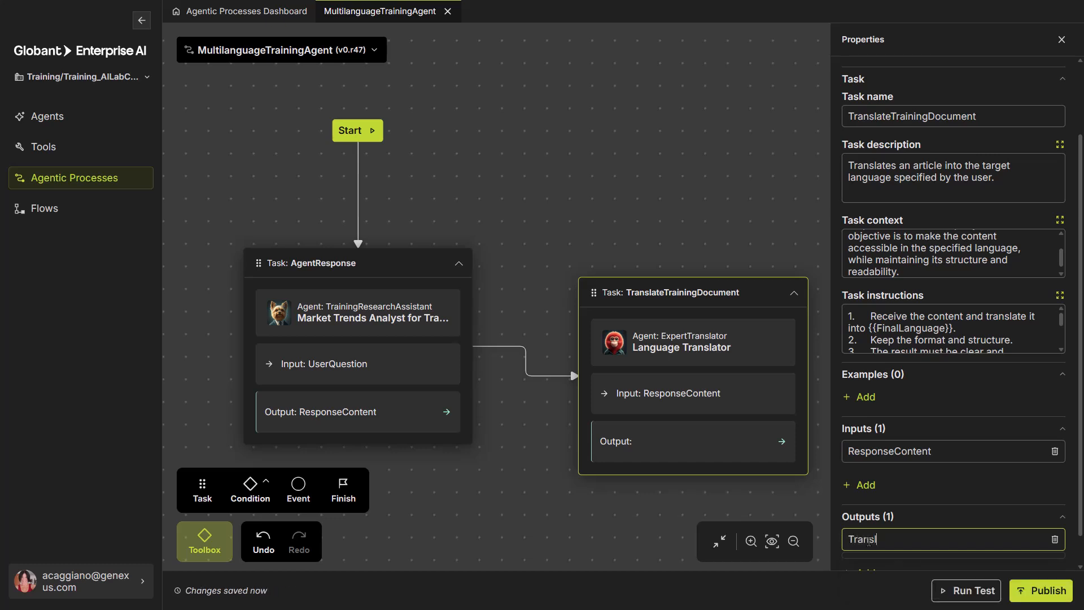
{"action": "type", "text": "ontent"}
{"action": "left_click_drag", "start_coordinate": [1081, 526], "coordinate": [1080, 553]}
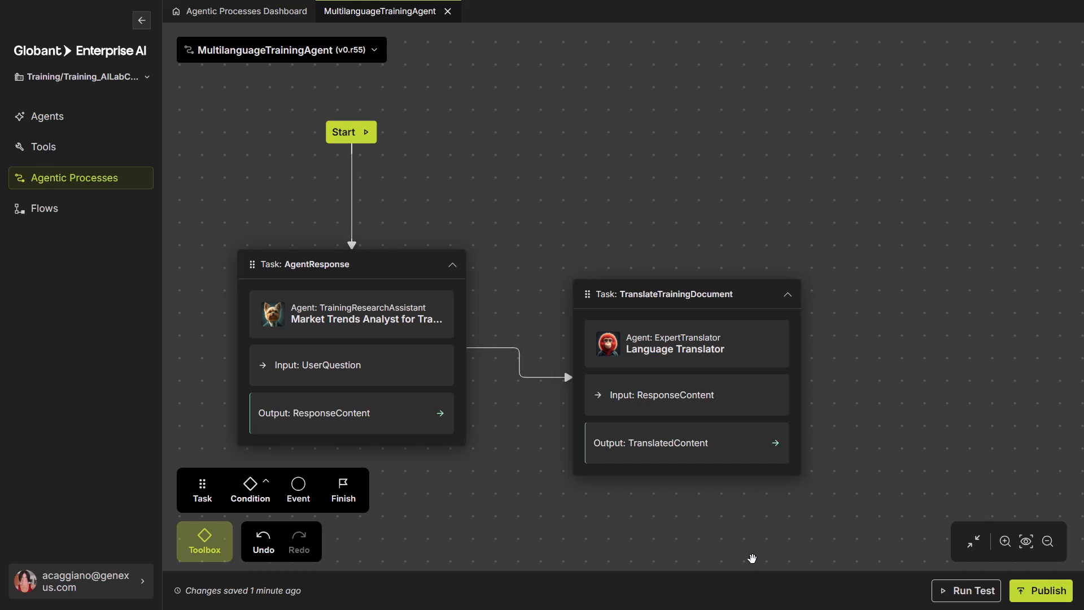
Add a User event after the TranslateTrainingDocument task and give it the signal name TranslationIsReady.
{"action": "left_click_drag", "start_coordinate": [840, 453], "coordinate": [772, 410]}
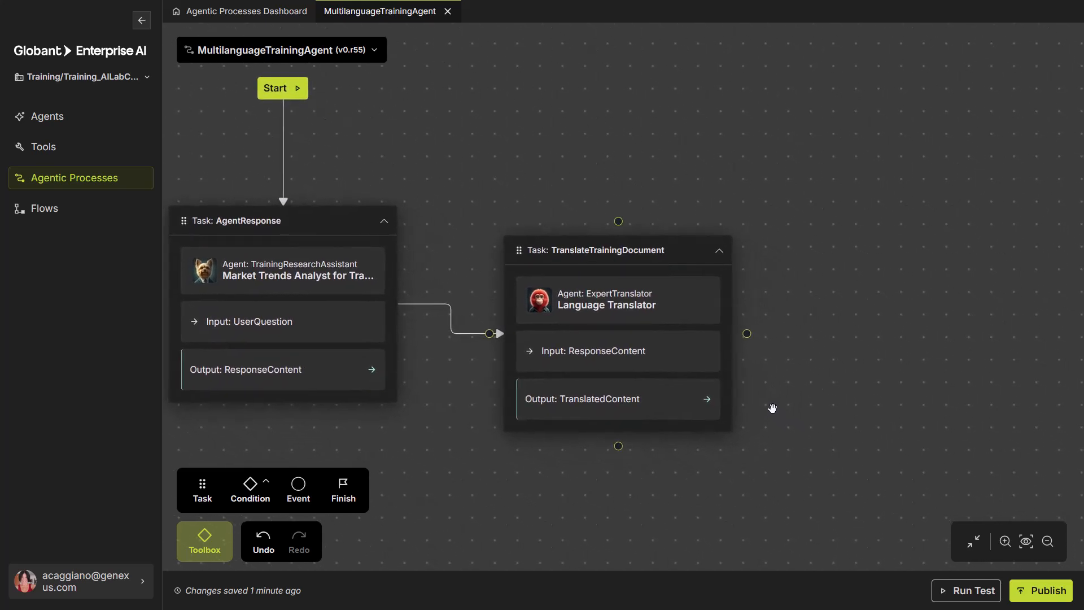
{"action": "left_click", "coordinate": [747, 333]}
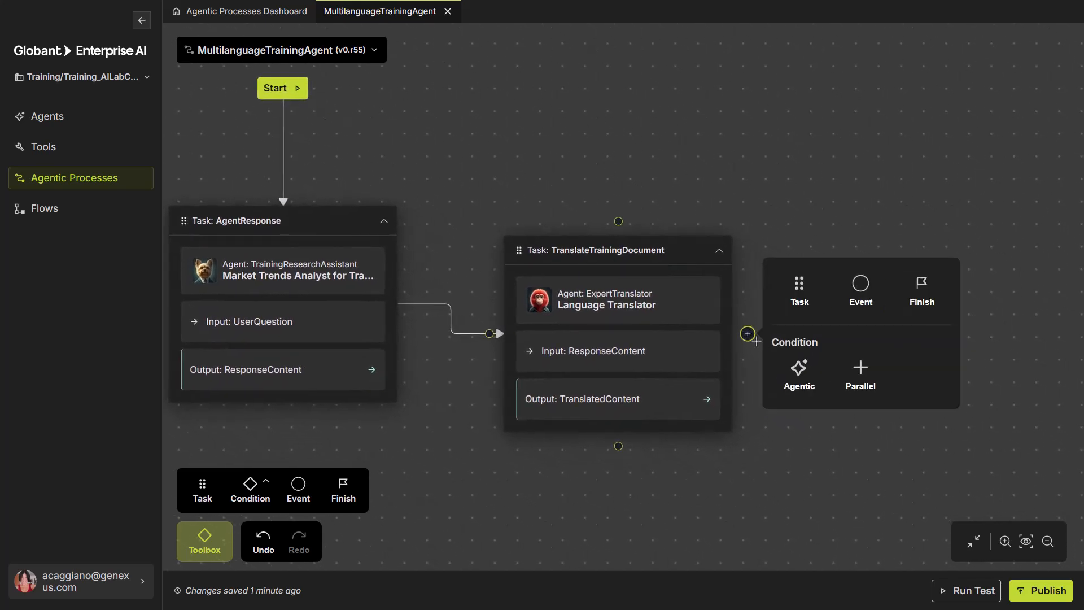
{"action": "left_click", "coordinate": [860, 300]}
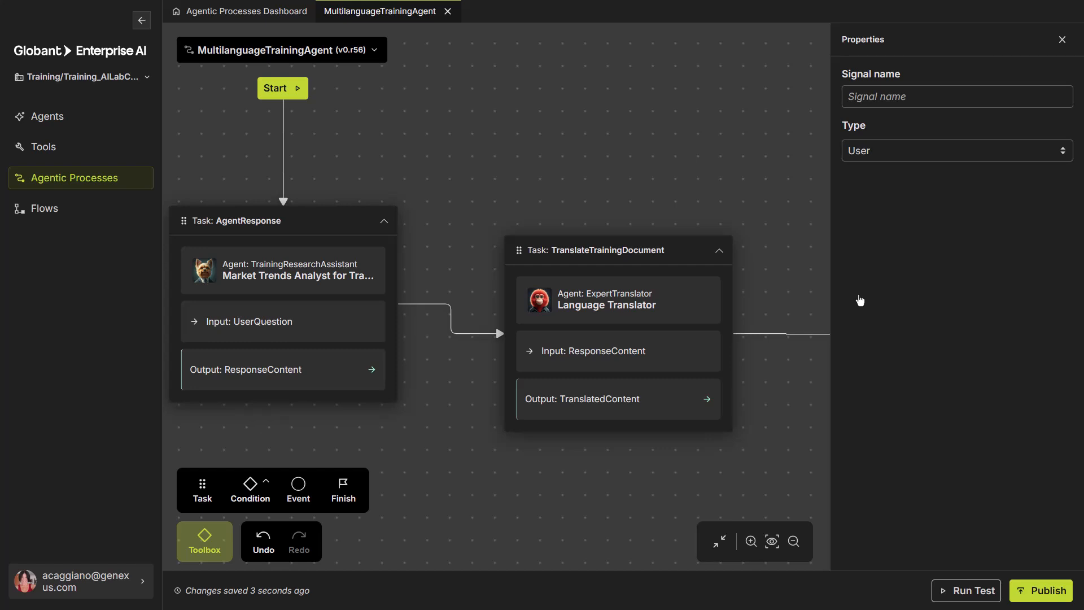
{"action": "left_click", "coordinate": [933, 101]}
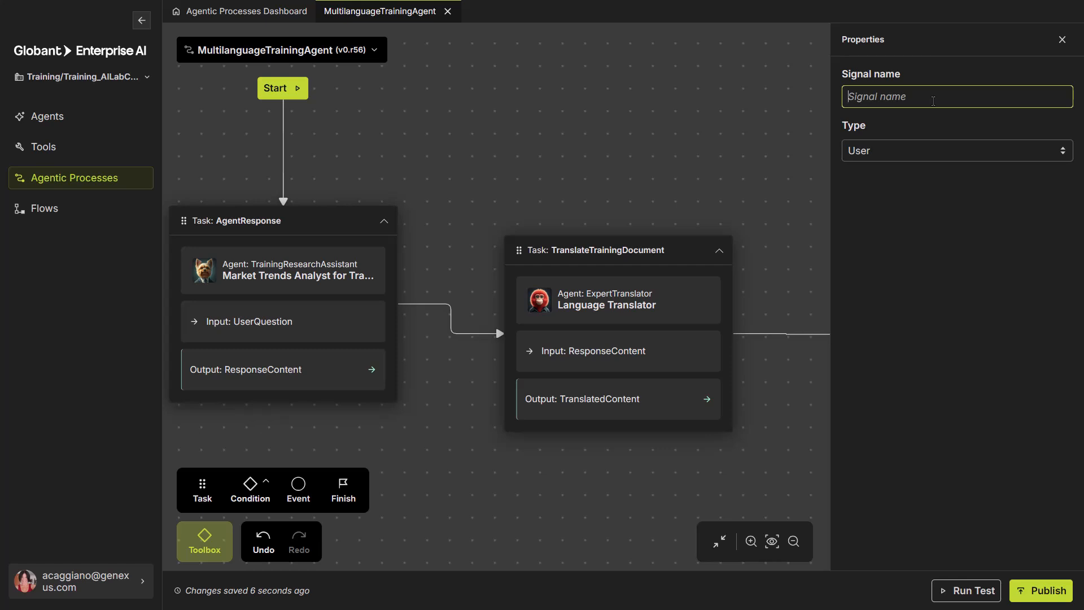
{"action": "type", "text": "TranslationIsReady"}
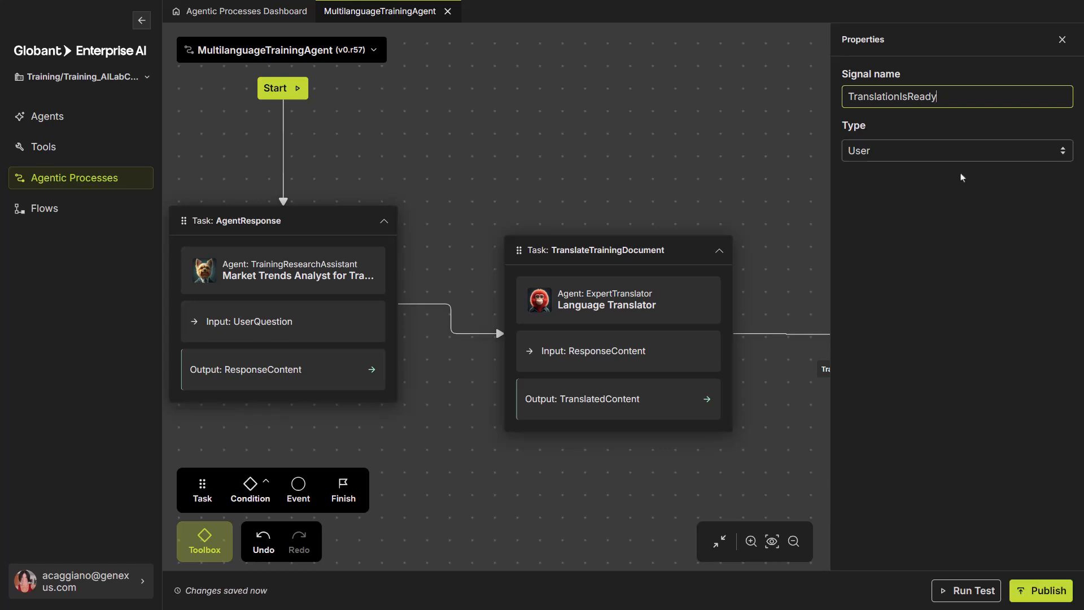
{"action": "left_click", "coordinate": [787, 462]}
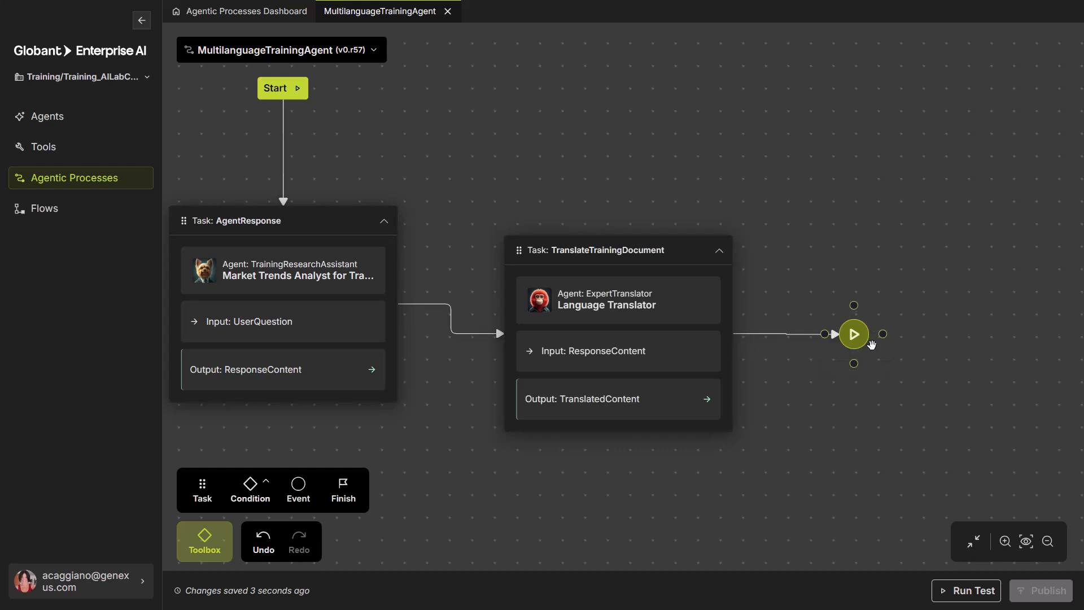
Add a Finish element connected after the TranslationIsReady event to end the process.
{"action": "left_click", "coordinate": [882, 335]}
{"action": "left_click", "coordinate": [1057, 291]}
{"action": "scroll", "coordinate": [760, 460], "scroll_direction": "down", "scroll_amount": 2}
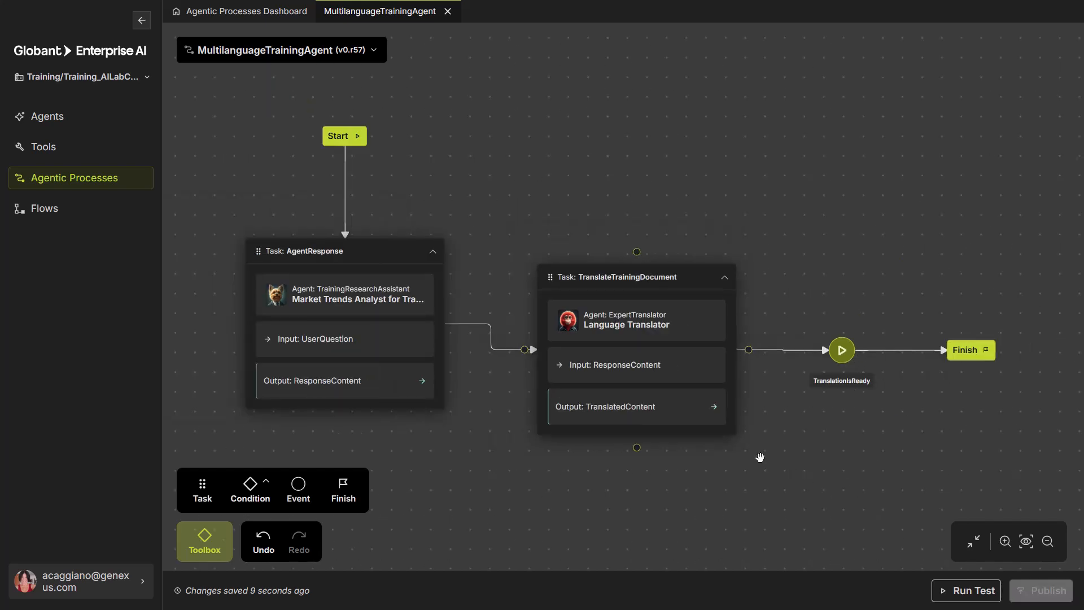
{"action": "left_click_drag", "start_coordinate": [779, 309], "coordinate": [717, 283]}
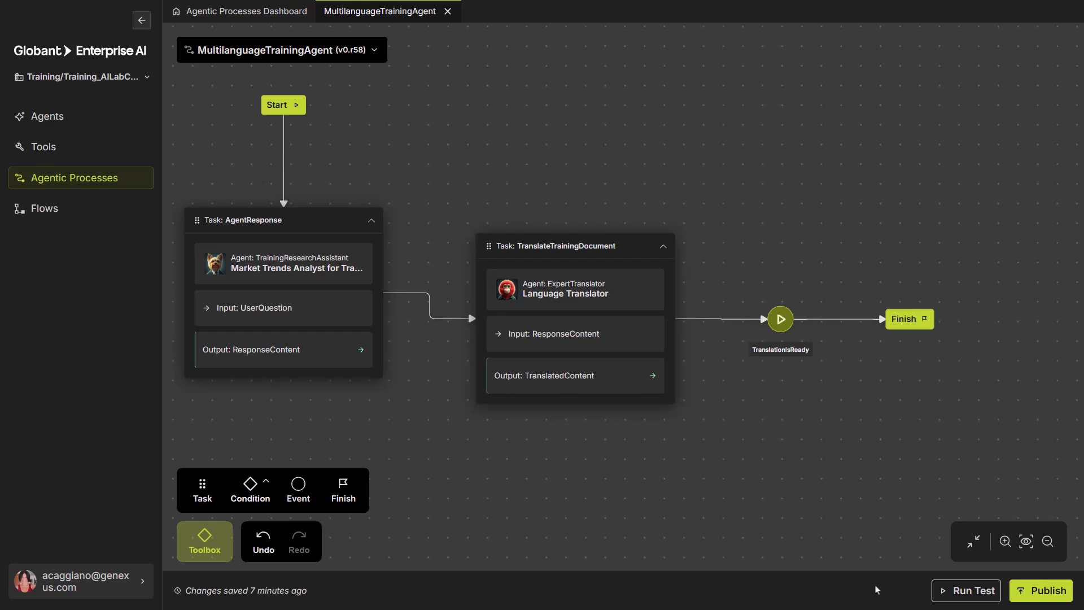
Prepare a test run with subject "Best training platforms", FinalLanguage Italian and UserQuestion "What is currently the best platform for online courses?".
{"action": "left_click", "coordinate": [952, 593]}
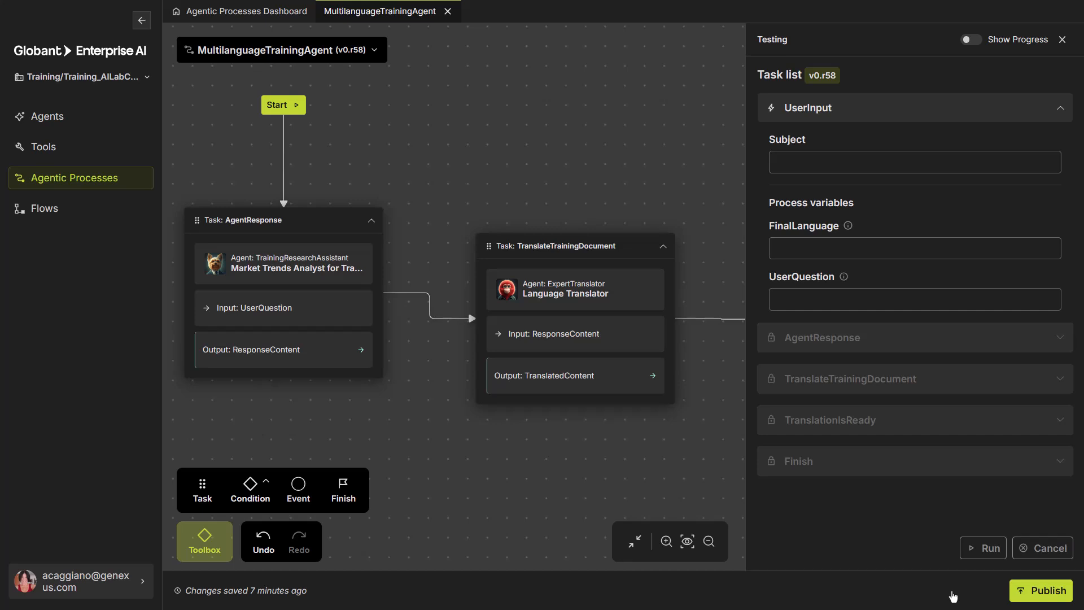
{"action": "left_click", "coordinate": [820, 162]}
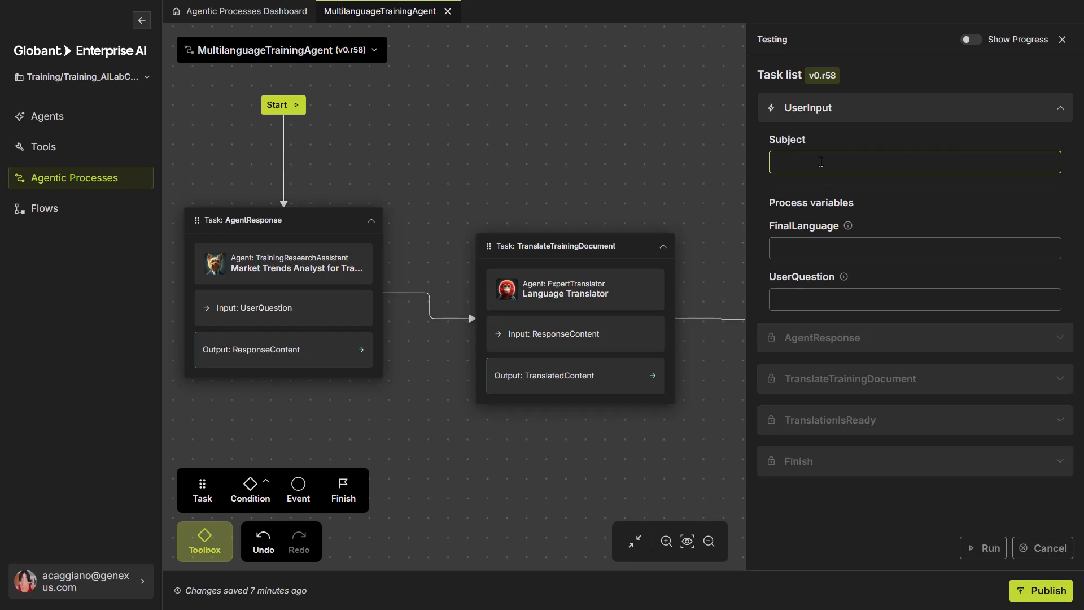
{"action": "type", "text": "Best training plan"}
{"action": "type", "text": "forms"}
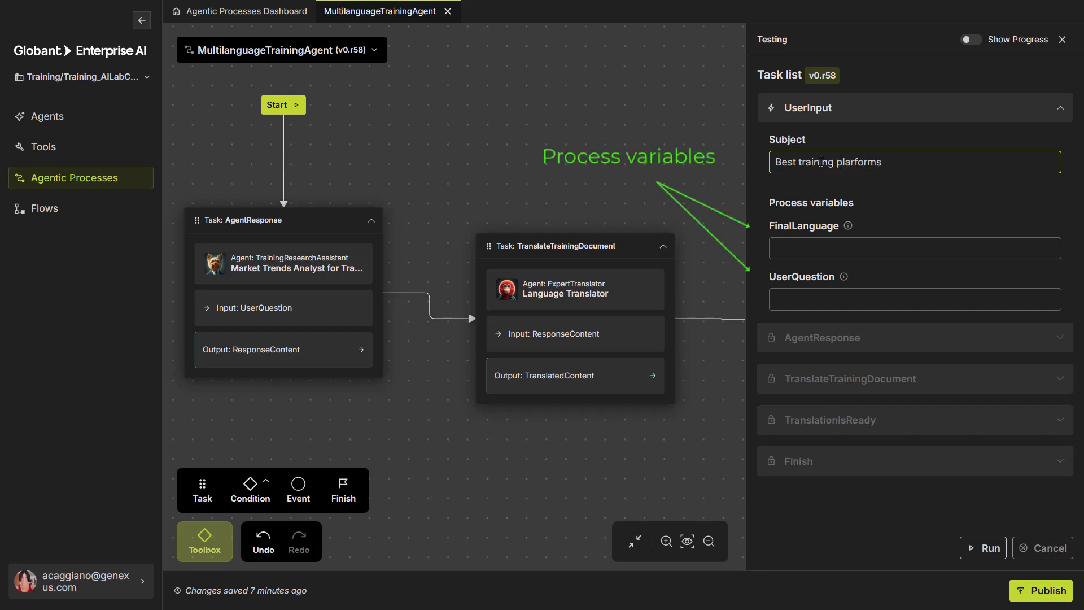
{"action": "left_click", "coordinate": [846, 298]}
{"action": "type", "text": "What is currently the best platform for online courses?"}
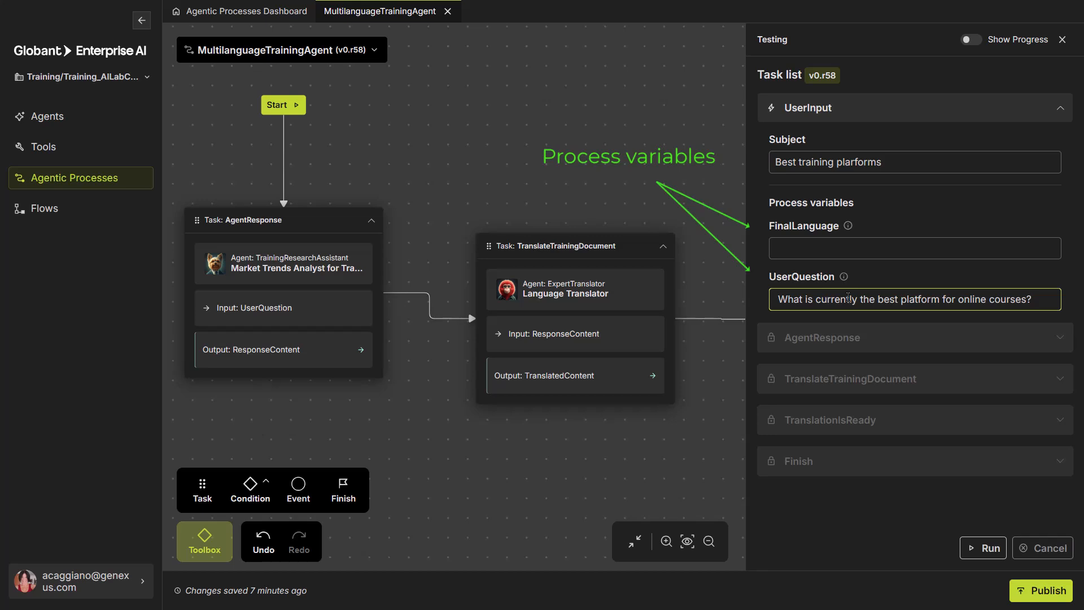
{"action": "left_click", "coordinate": [841, 245]}
{"action": "type", "text": "Italian"}
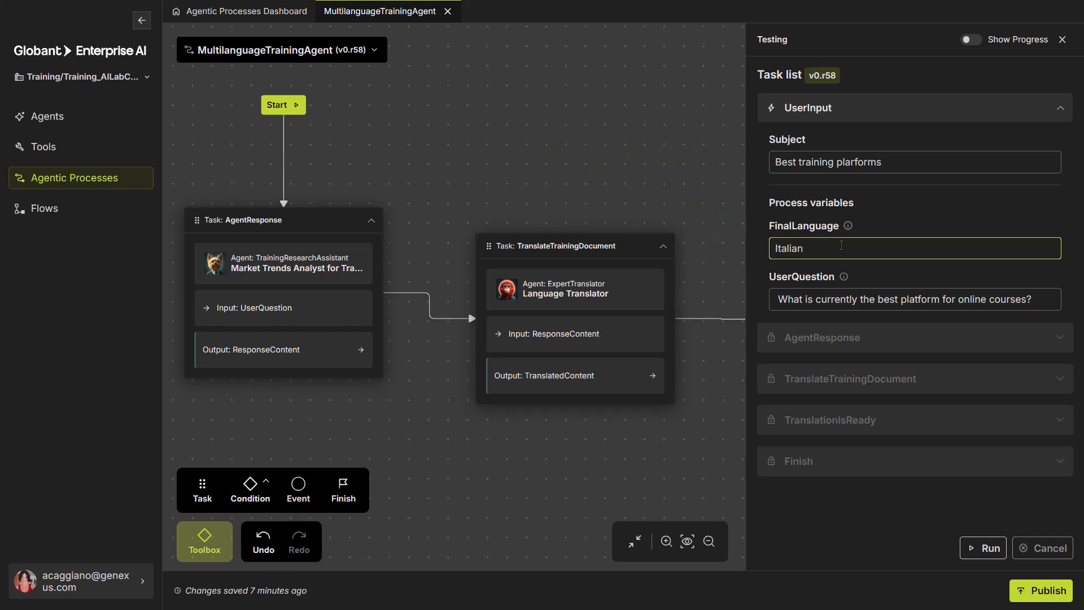
Run the process test and send the TranslationIsReady event once both agent tasks are completed.
{"action": "left_click", "coordinate": [988, 550]}
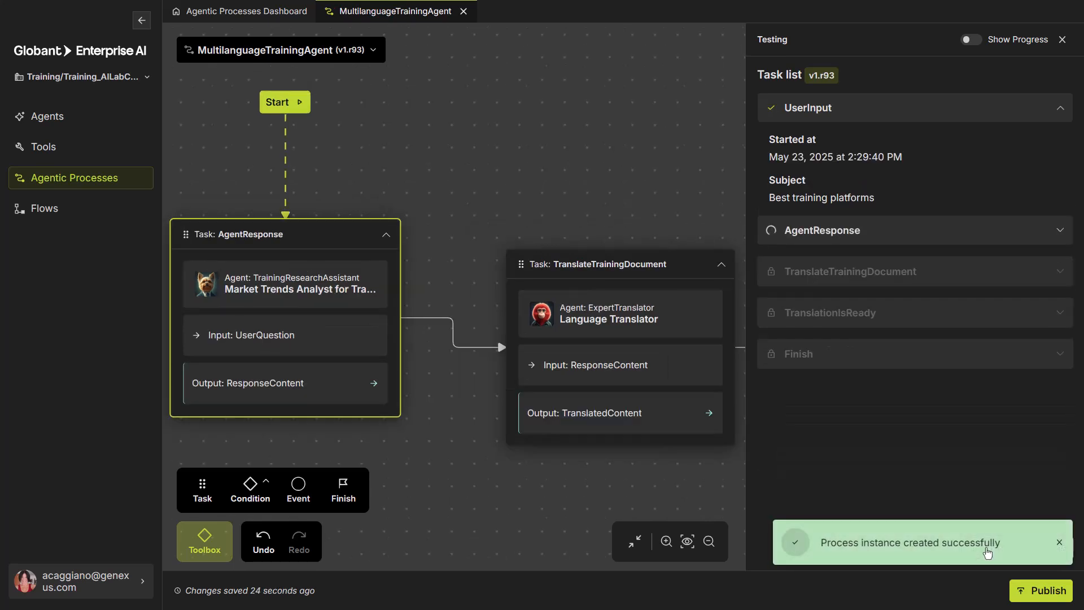
{"action": "scroll", "coordinate": [488, 491], "scroll_direction": "down", "scroll_amount": 1}
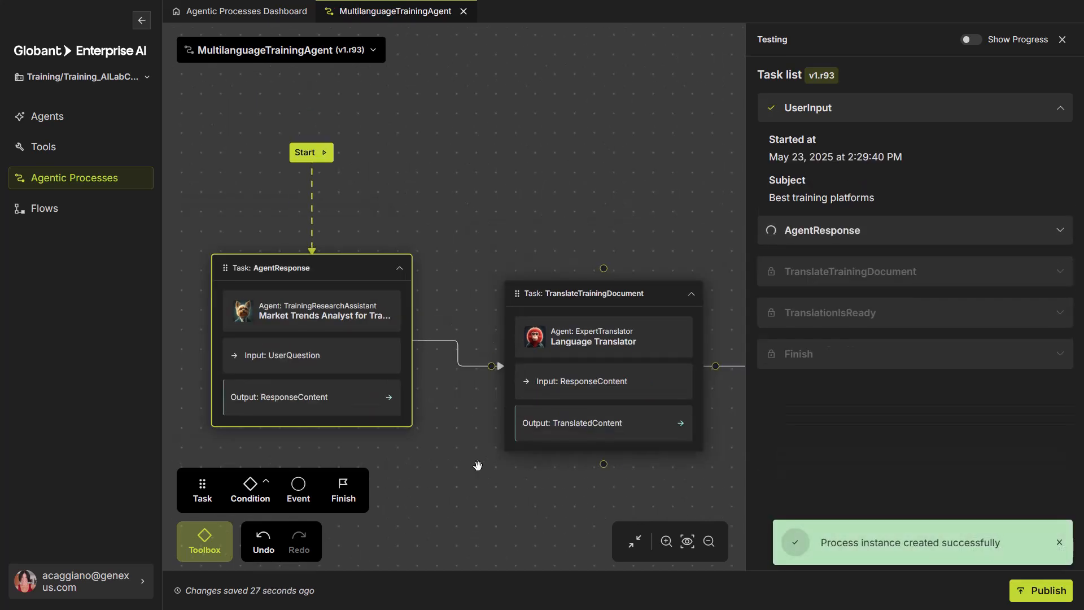
{"action": "scroll", "coordinate": [440, 395], "scroll_direction": "down", "scroll_amount": 1}
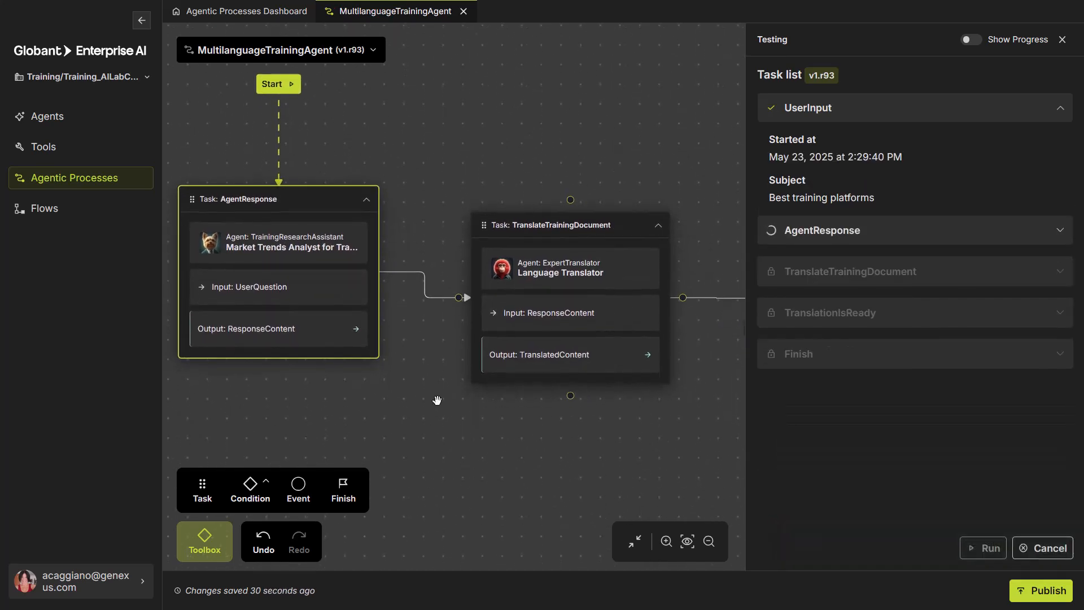
{"action": "scroll", "coordinate": [431, 401], "scroll_direction": "down", "scroll_amount": 1}
{"action": "left_click_drag", "start_coordinate": [430, 402], "coordinate": [393, 392]}
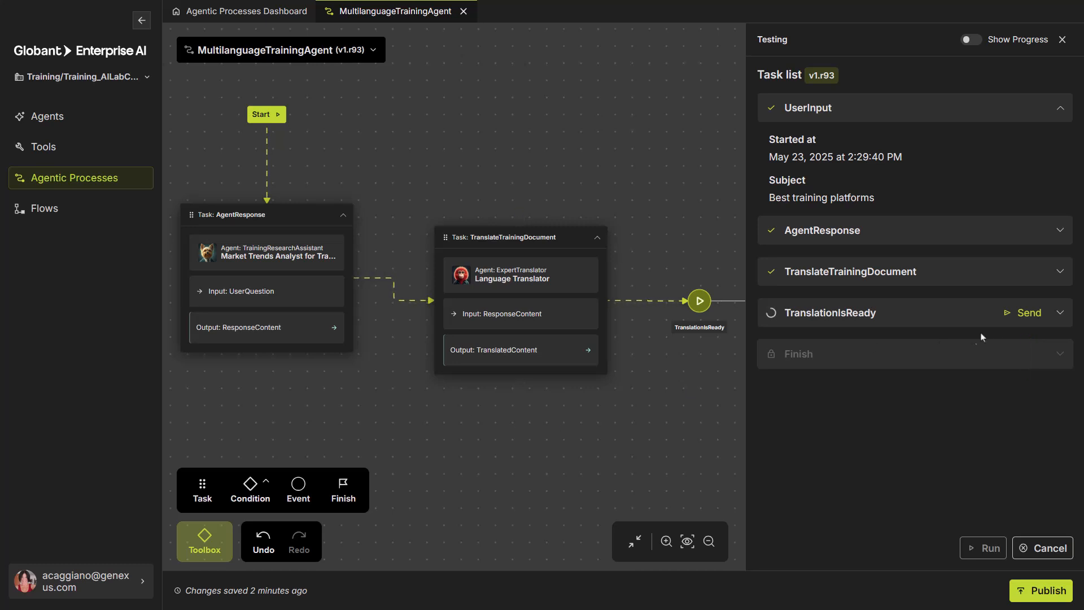
{"action": "left_click", "coordinate": [1027, 313]}
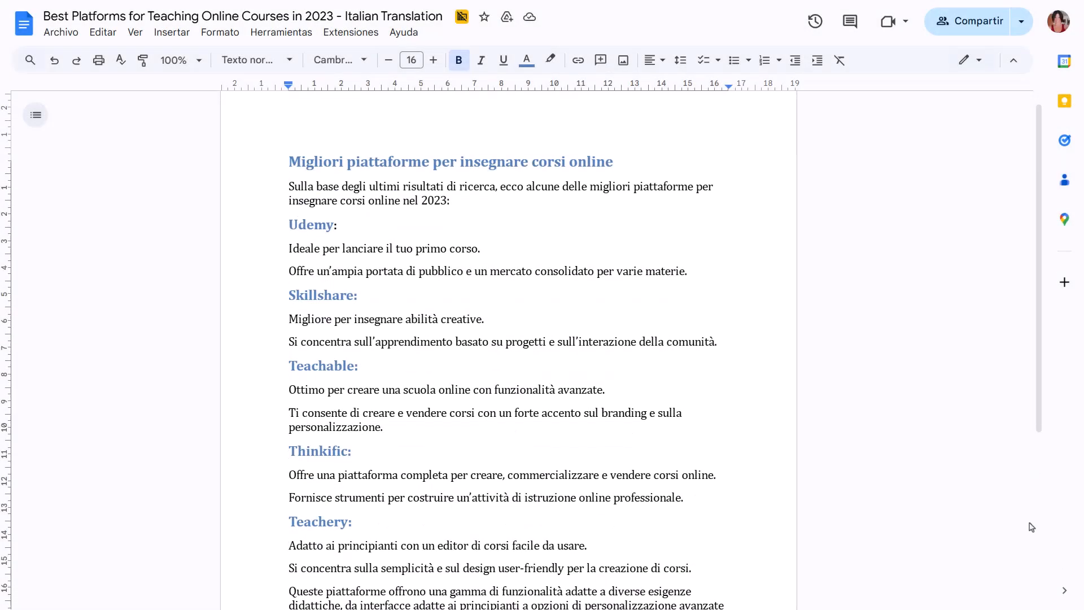
Read through the generated Italian translation document and publish the MultilanguageTrainingAgent process.
{"action": "scroll", "coordinate": [1031, 526], "scroll_direction": "down", "scroll_amount": 3}
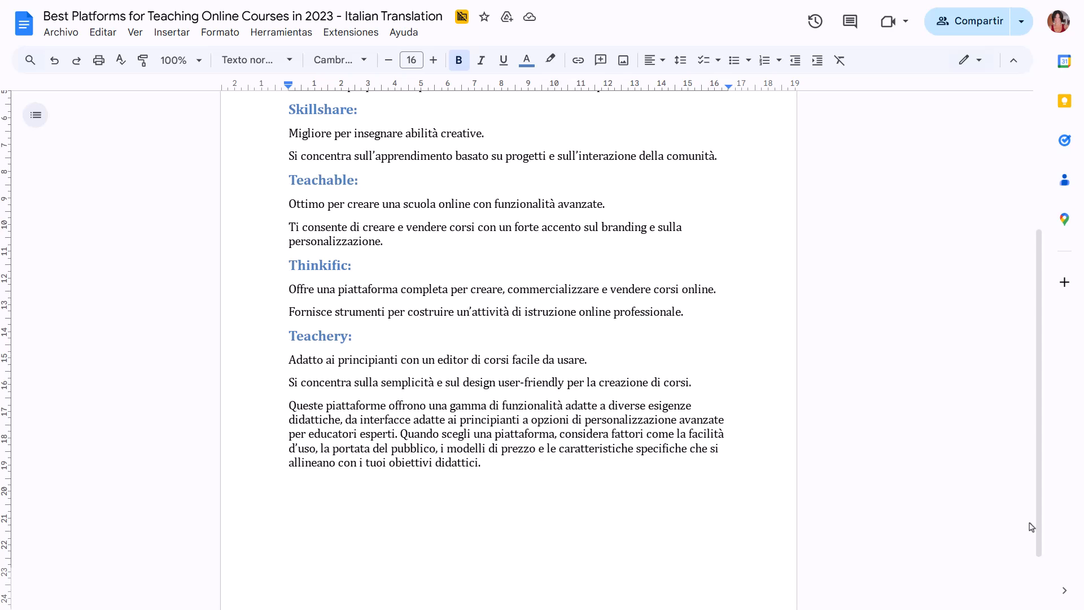
{"action": "scroll", "coordinate": [1031, 527], "scroll_direction": "up", "scroll_amount": 4}
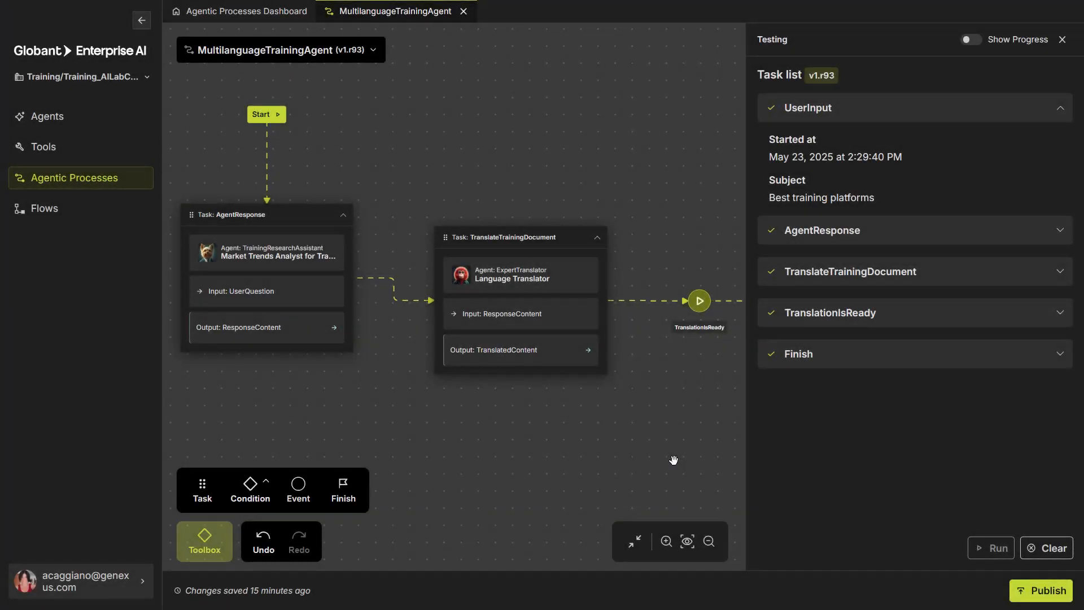
{"action": "left_click", "coordinate": [1037, 592]}
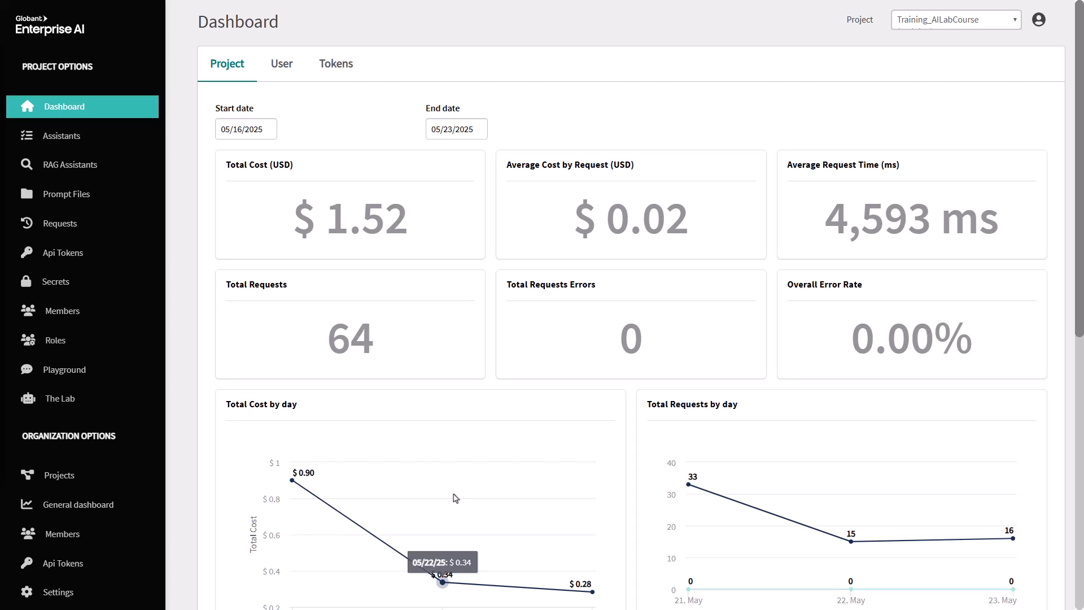
In the Globant Enterprise AI console, open the "Best training platforms" instance of MultilanguageTrainingAgent and check its general data, artifacts and history.
{"action": "scroll", "coordinate": [93, 499], "scroll_direction": "down", "scroll_amount": 3}
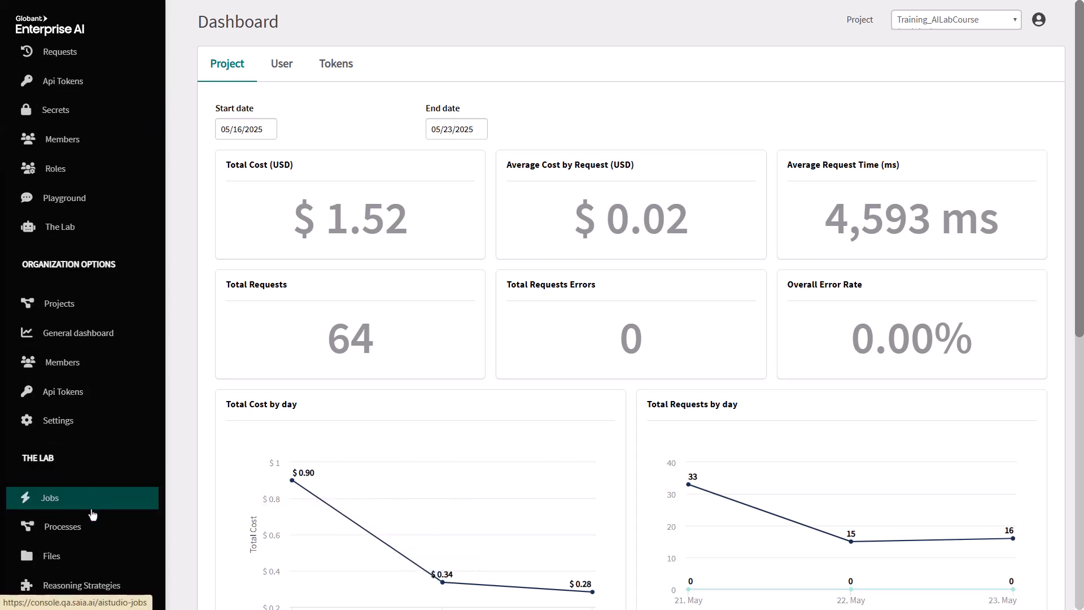
{"action": "left_click", "coordinate": [87, 528]}
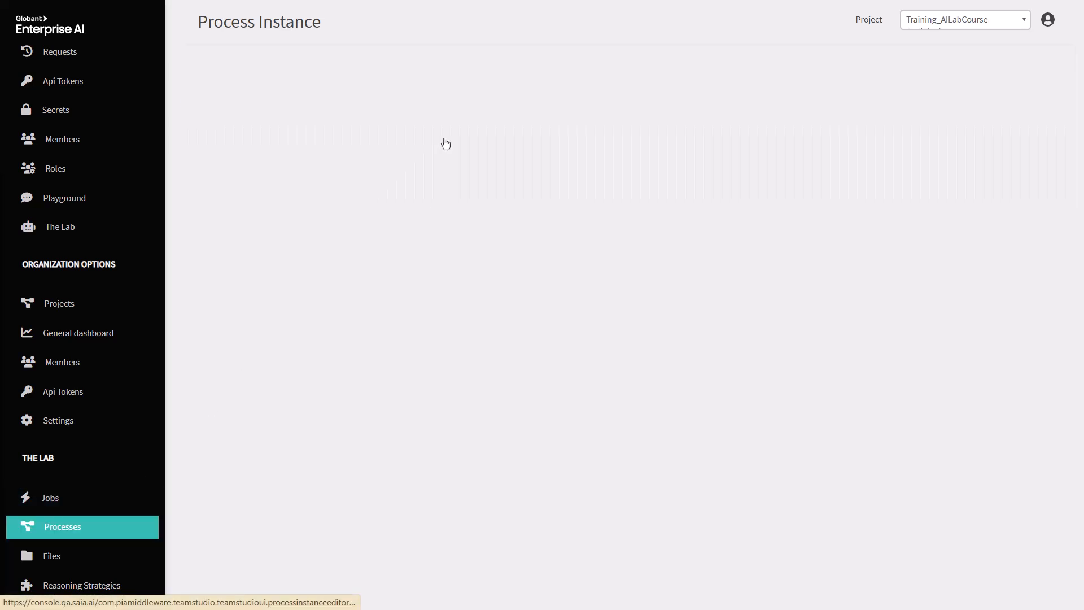
{"action": "left_click", "coordinate": [445, 143]}
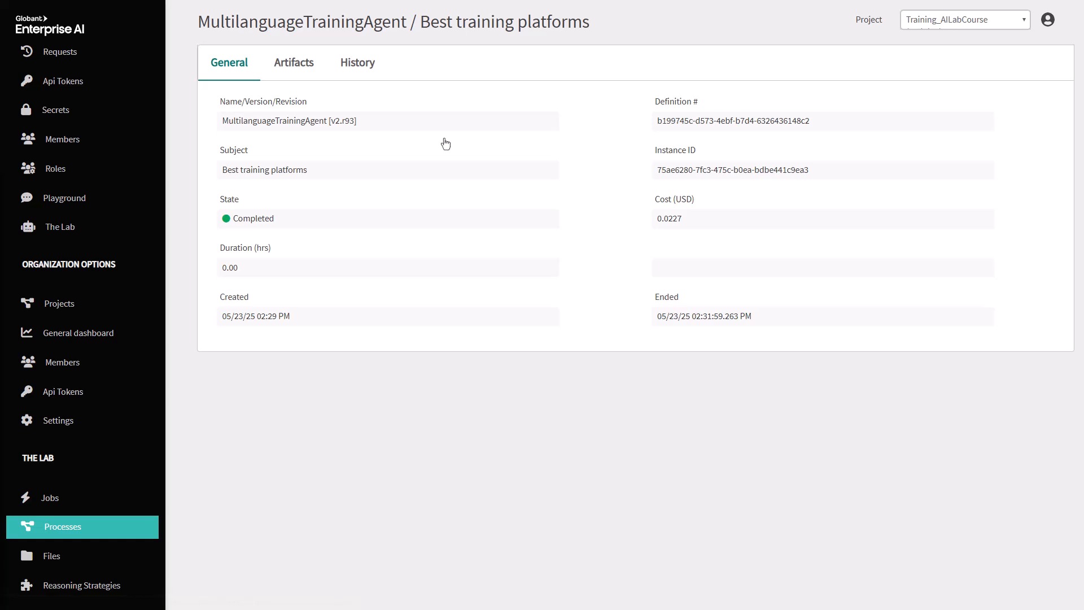
{"action": "left_click", "coordinate": [309, 66]}
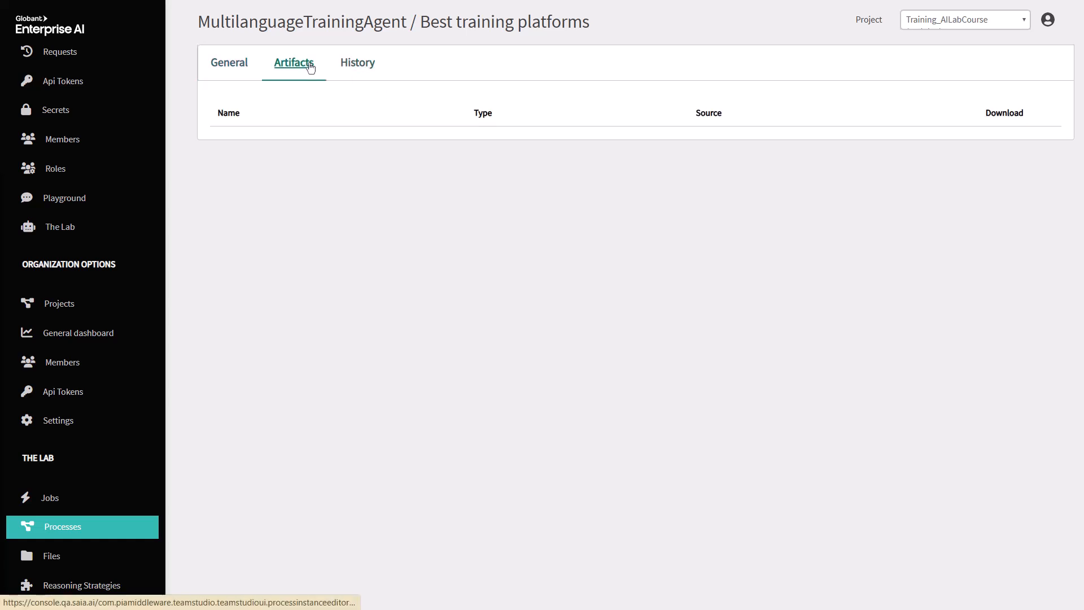
{"action": "left_click", "coordinate": [362, 65]}
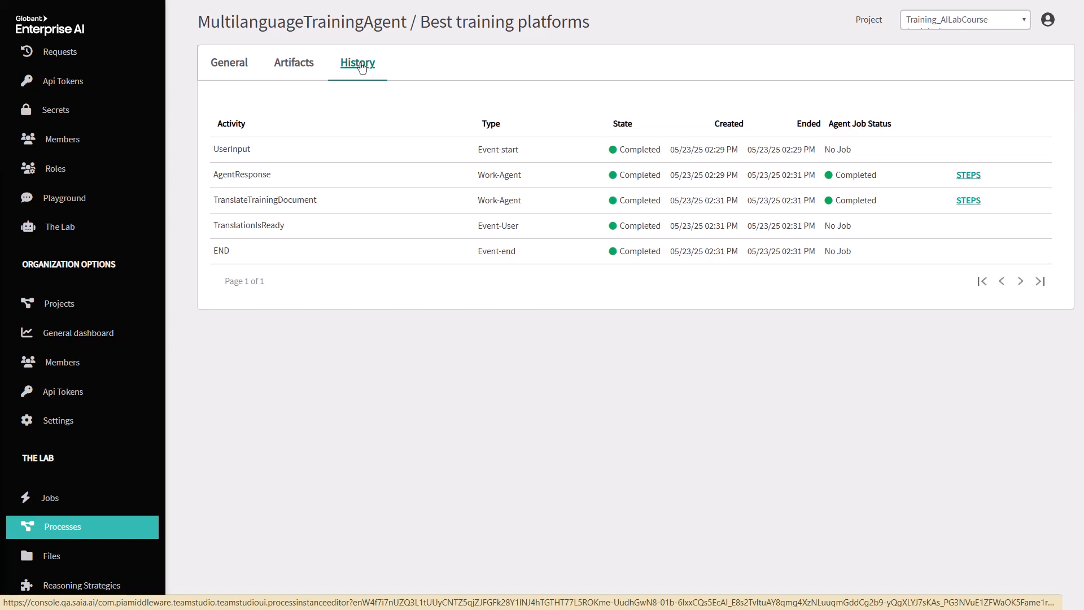
Open the job steps of the TranslateTrainingDocument activity and examine the debug details of its initial-message step.
{"action": "left_click", "coordinate": [968, 202]}
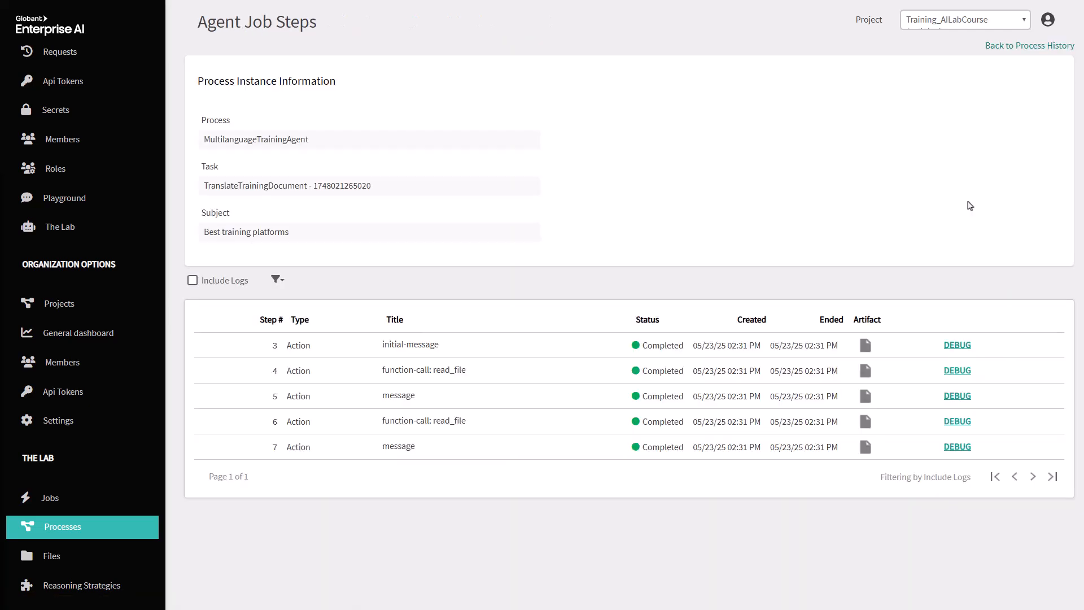
{"action": "left_click", "coordinate": [959, 345]}
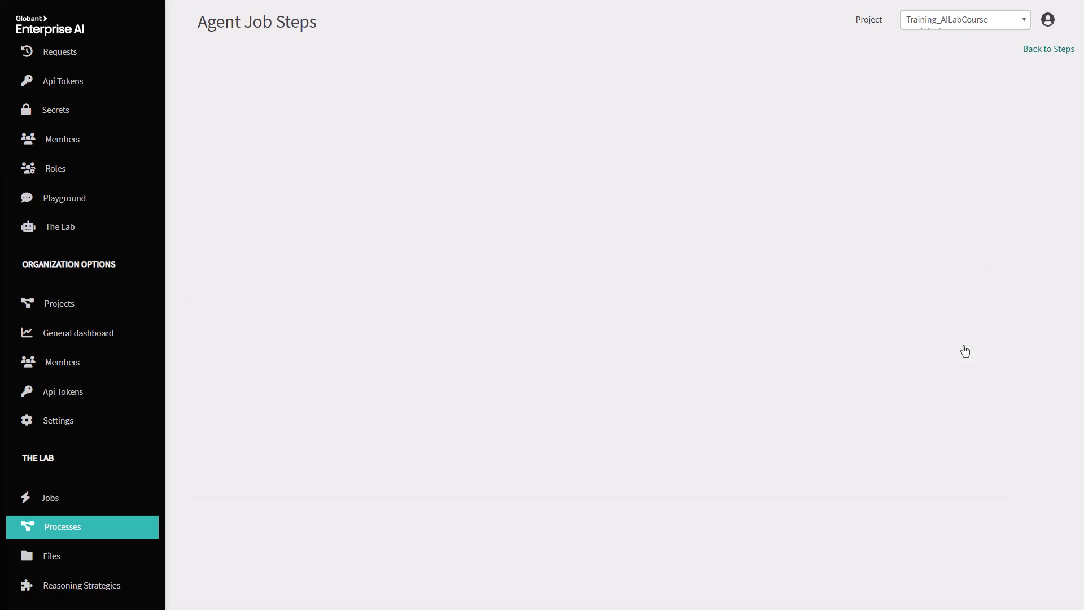
{"action": "scroll", "coordinate": [1052, 392], "scroll_direction": "down", "scroll_amount": 6}
{"action": "scroll", "coordinate": [1054, 394], "scroll_direction": "down", "scroll_amount": 3}
{"action": "scroll", "coordinate": [1055, 393], "scroll_direction": "up", "scroll_amount": 6}
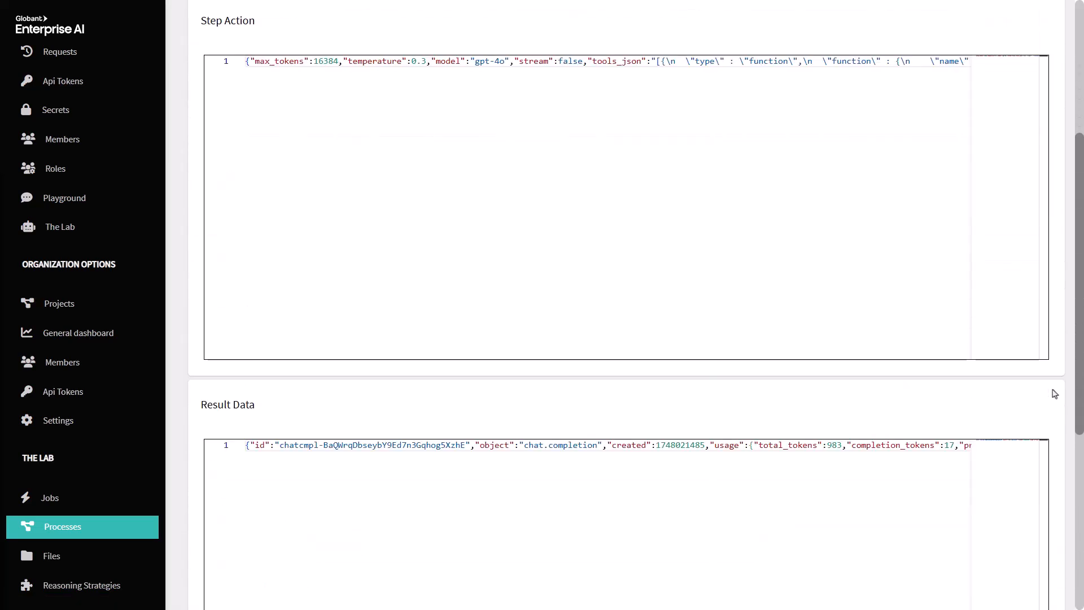
{"action": "scroll", "coordinate": [1055, 393], "scroll_direction": "up", "scroll_amount": 5}
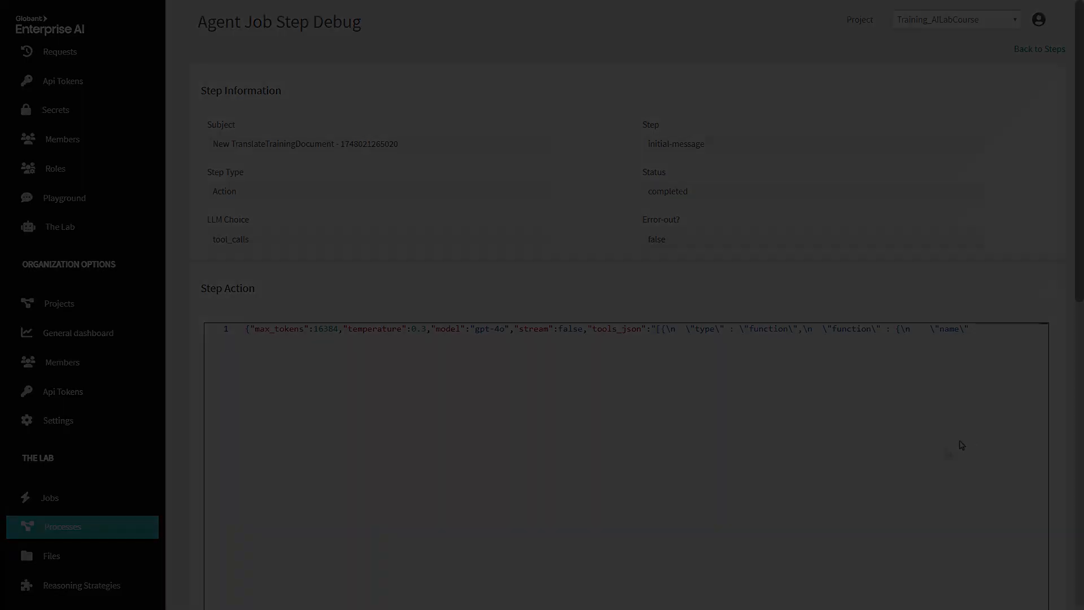